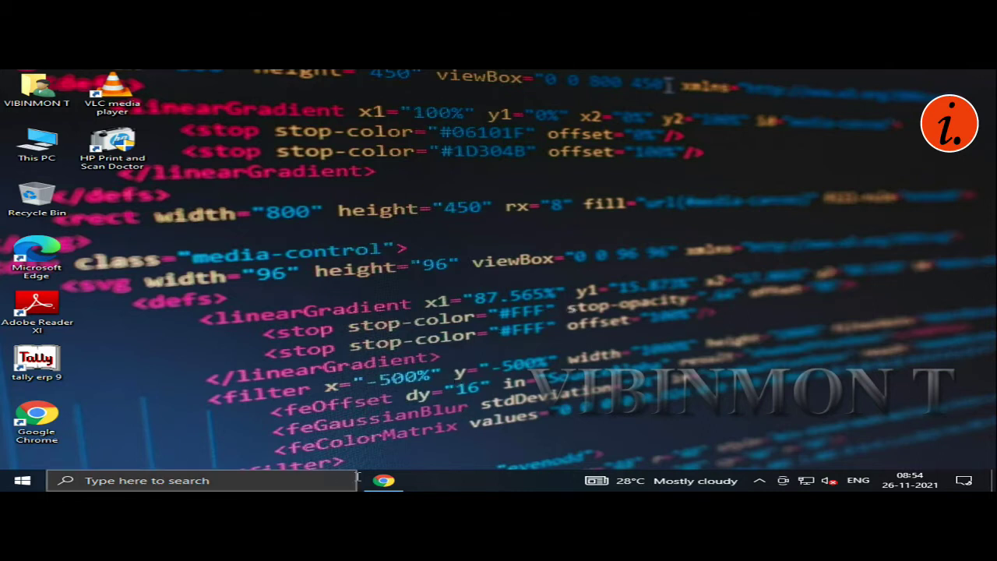
# - In Chrome, search Google for "xampp download for windows 10" and open the Apache Friends Download XAMPP page
pyautogui.click(393, 482)
pyautogui.click(363, 95)
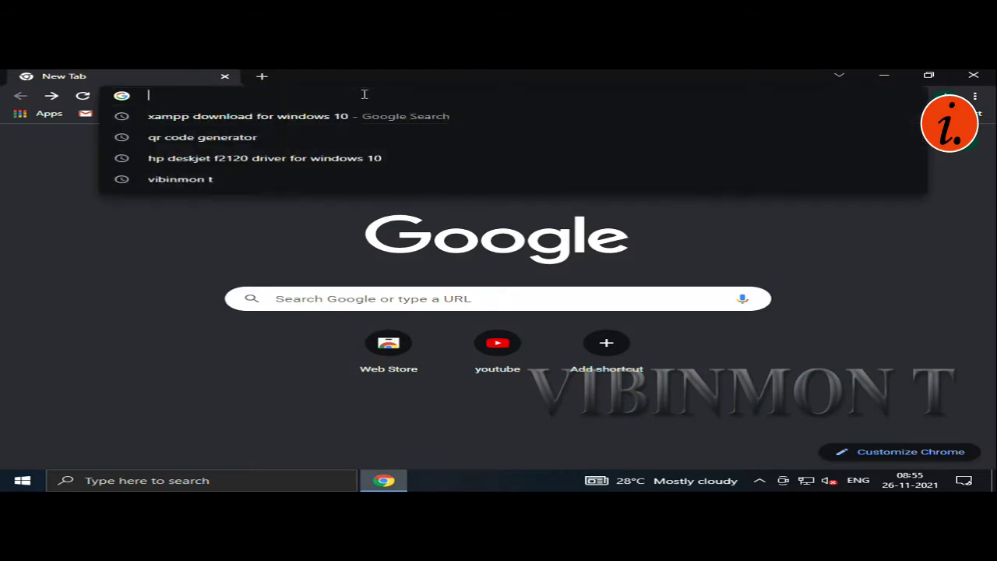
pyautogui.click(327, 123)
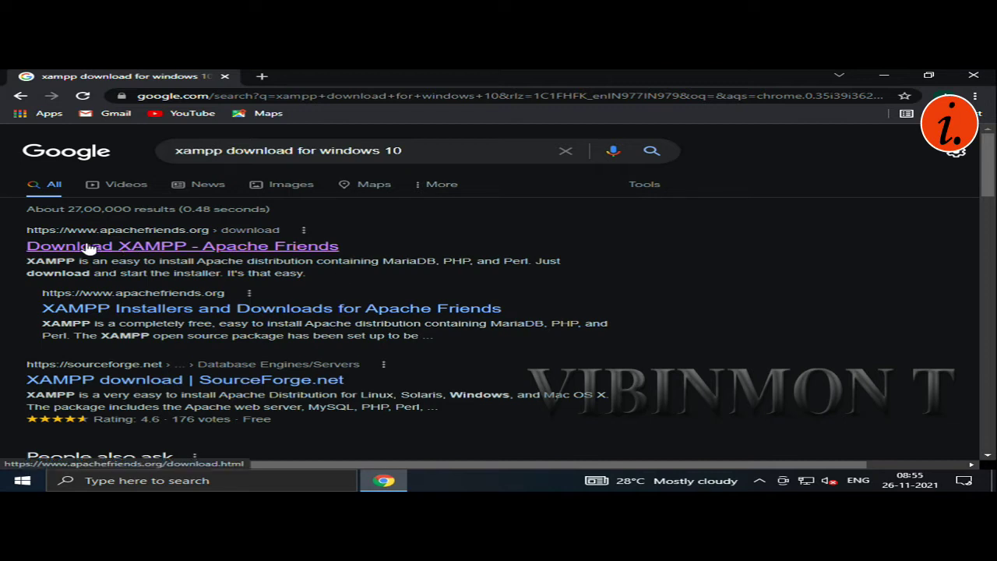
pyautogui.click(204, 247)
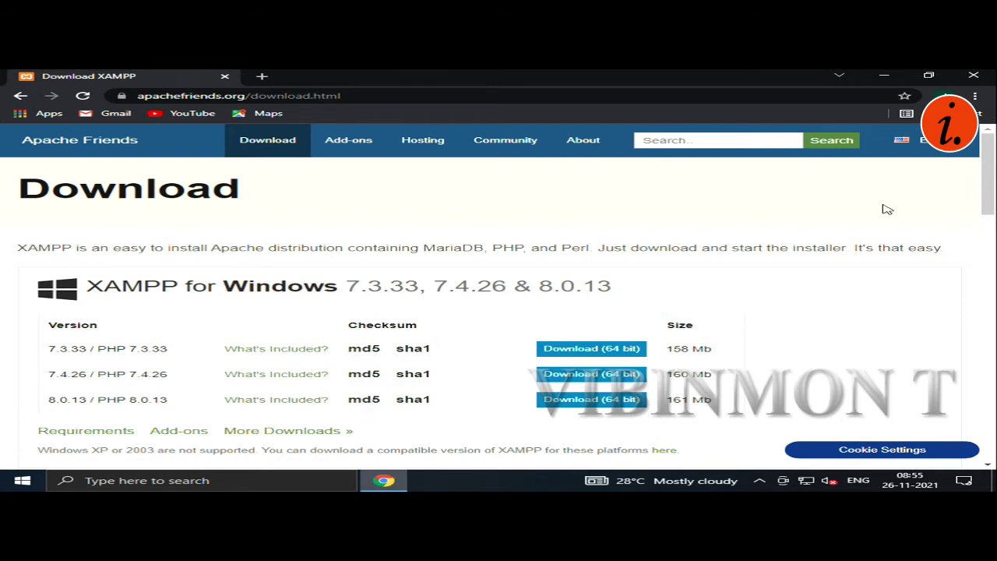
# - Check the system type in this PC's device and Windows specifications, and return to the XAMPP download page in Chrome
pyautogui.click(883, 76)
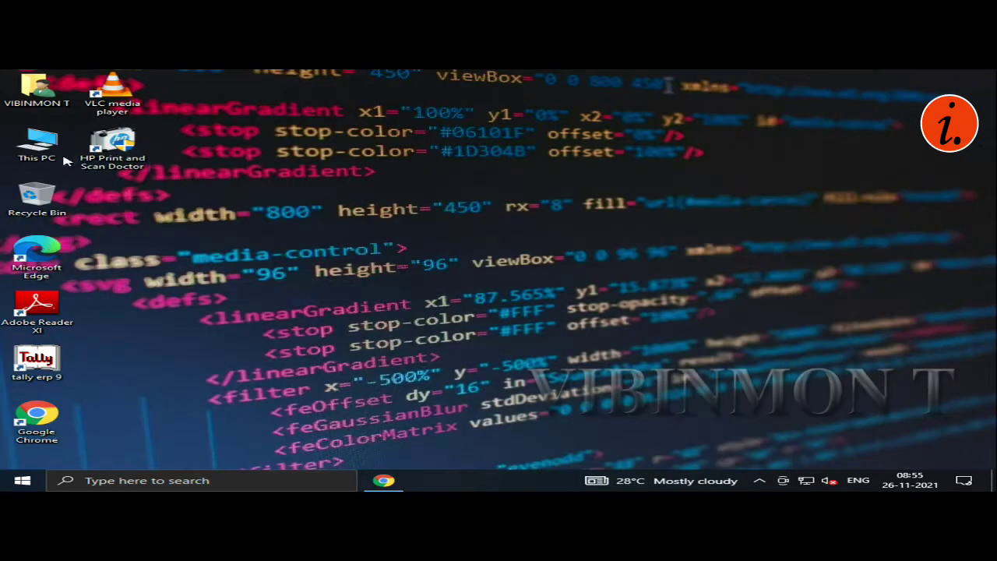
pyautogui.rightClick(39, 154)
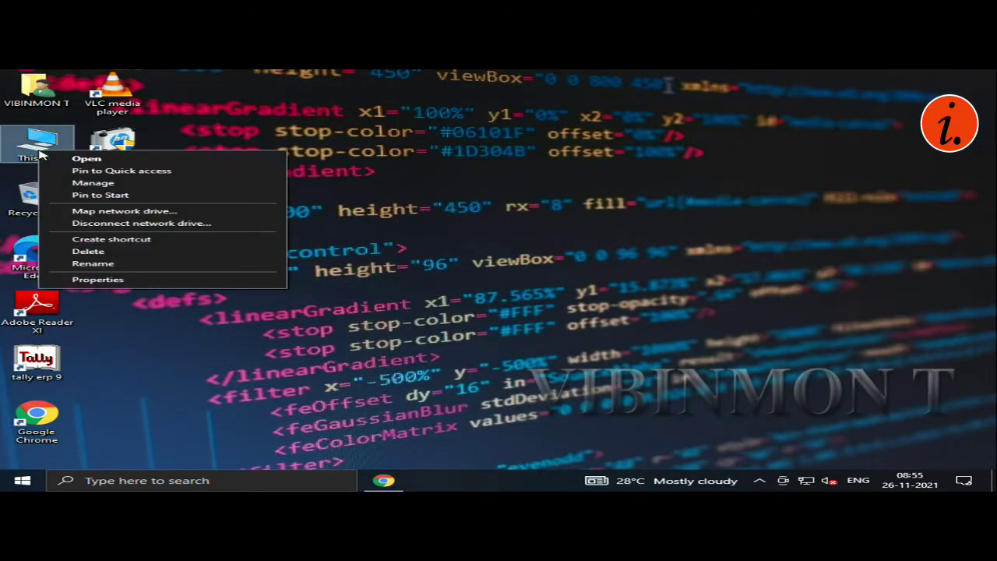
pyautogui.click(100, 279)
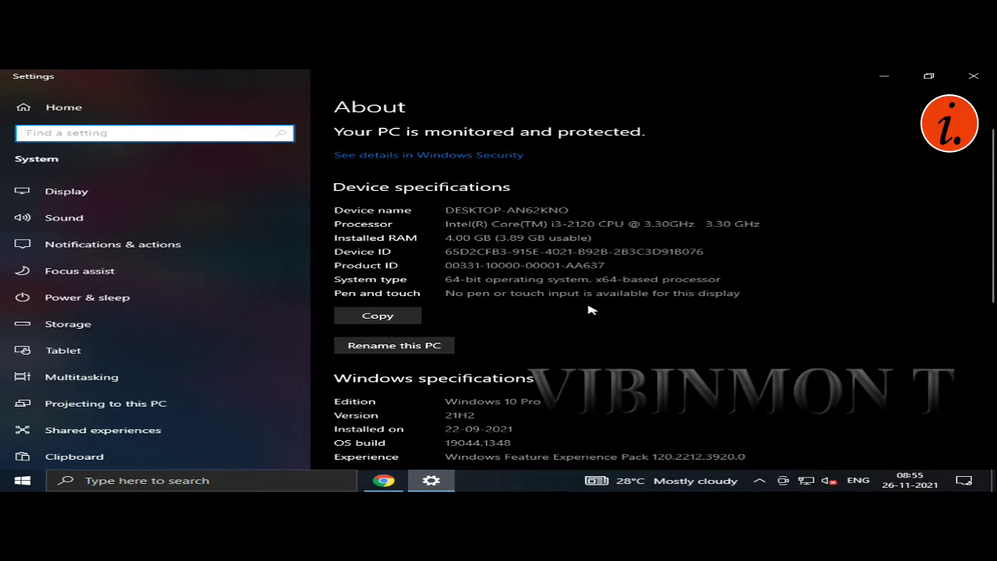
pyautogui.scroll(-2, 536, 401)
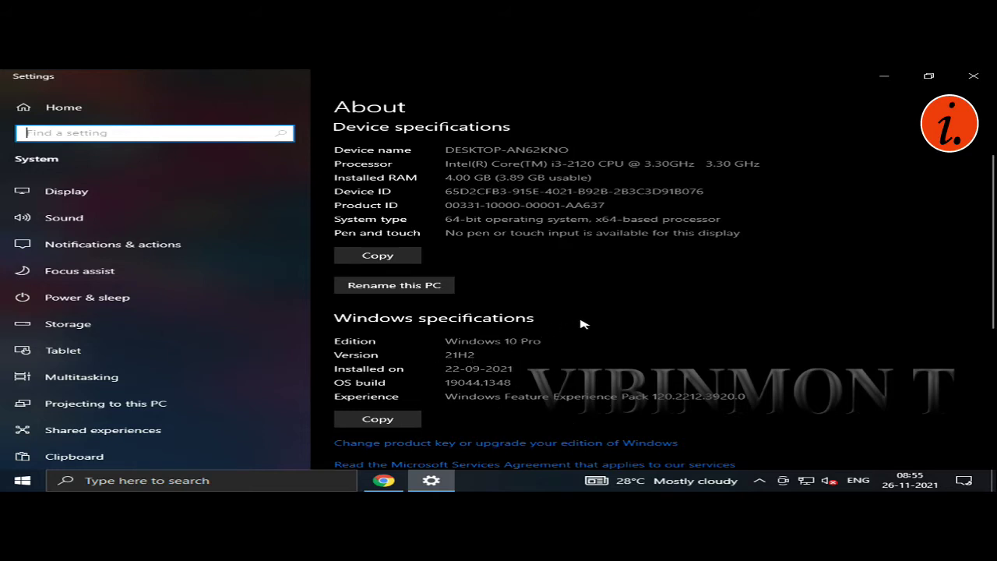
pyautogui.scroll(-3, 582, 324)
pyautogui.scroll(4, 583, 324)
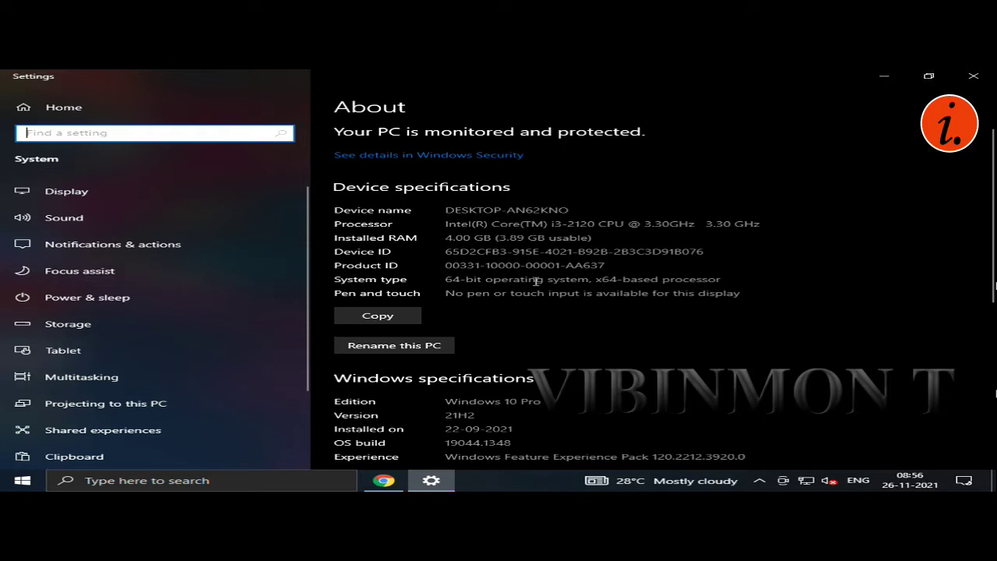
pyautogui.click(973, 76)
pyautogui.click(383, 480)
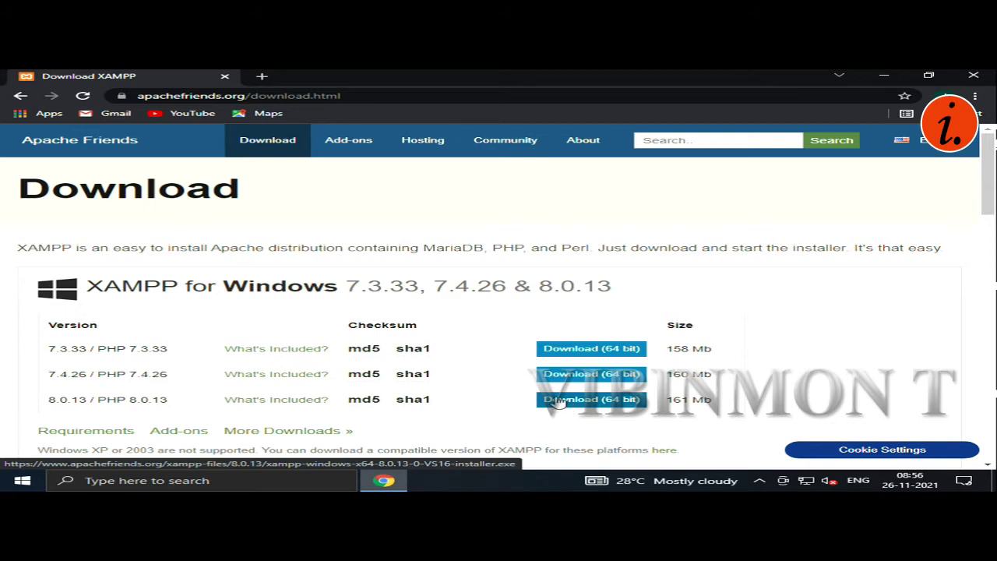
# - Run the xampp-windows-x64-8.0.13-0-VS16-installer file from the PC's Downloads folder
pyautogui.click(885, 76)
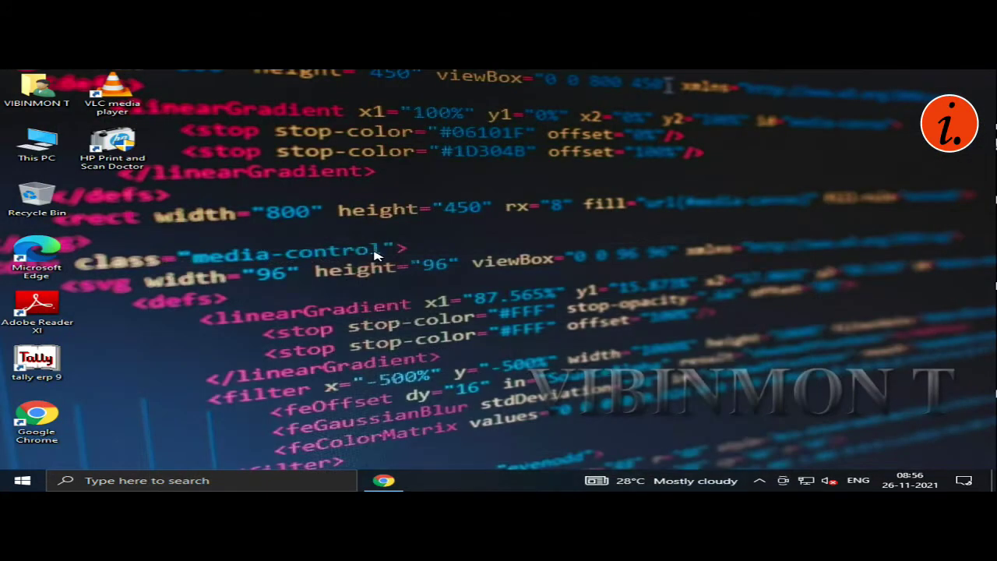
pyautogui.doubleClick(23, 154)
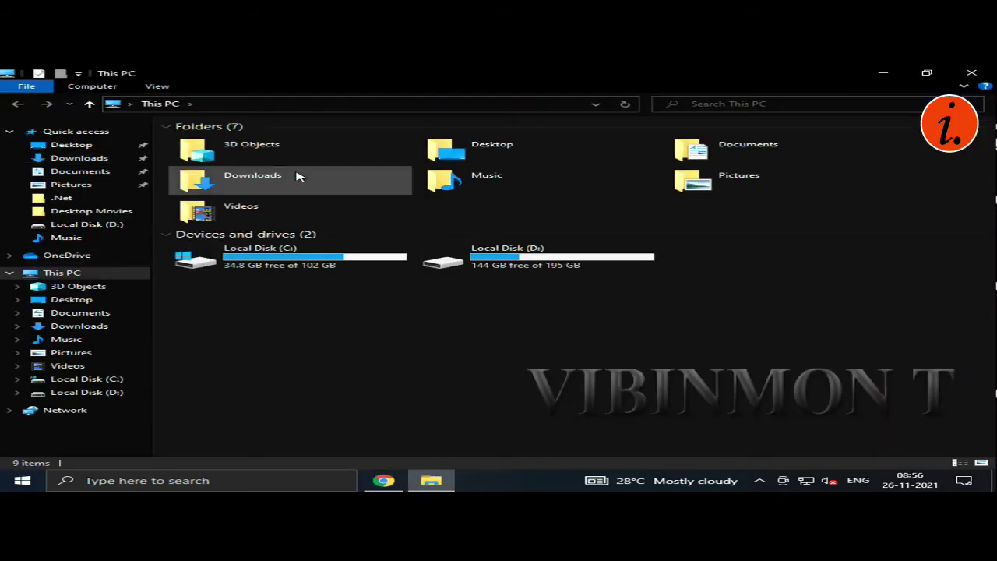
pyautogui.click(304, 177)
pyautogui.doubleClick(304, 177)
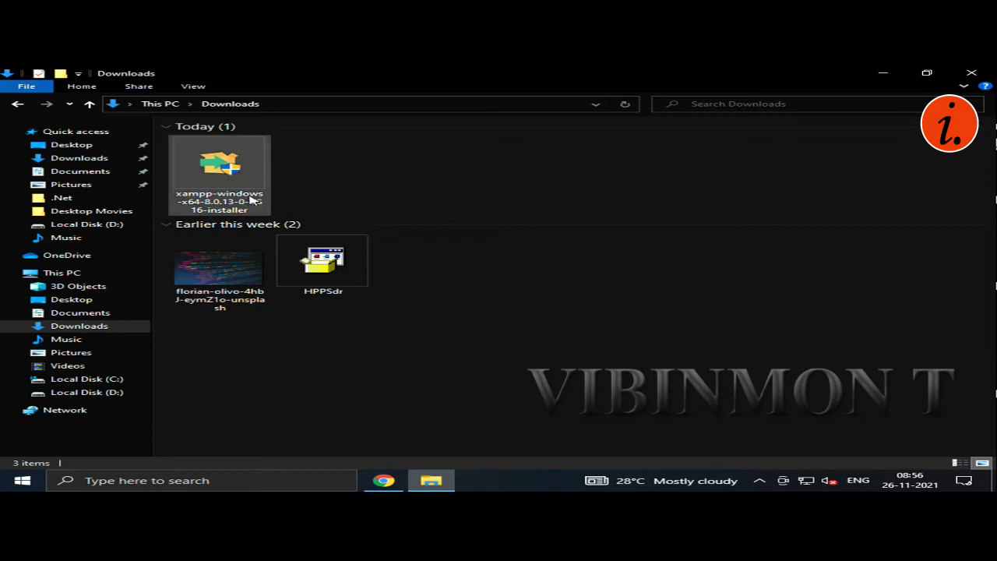
pyautogui.click(228, 174)
pyautogui.doubleClick(227, 174)
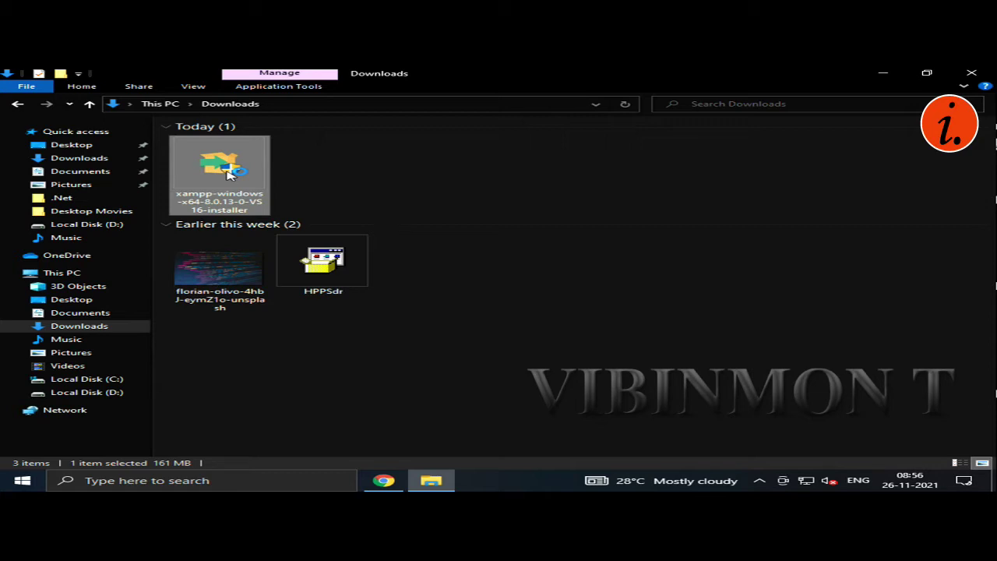
pyautogui.doubleClick(228, 174)
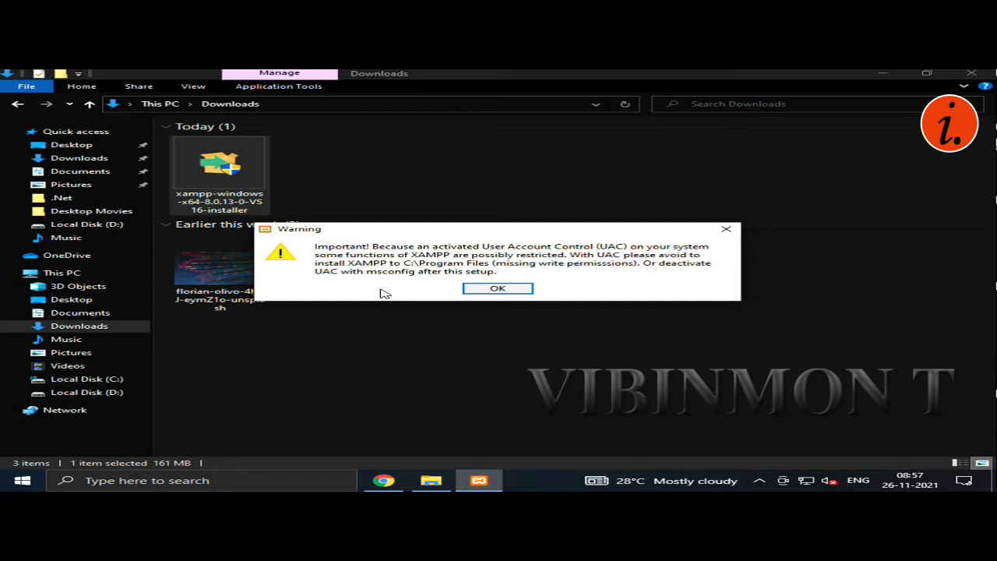
# - Launch the User Account Control settings from System Configuration (msconfig) and set the notification level to Never notify
pyautogui.press('super+r')
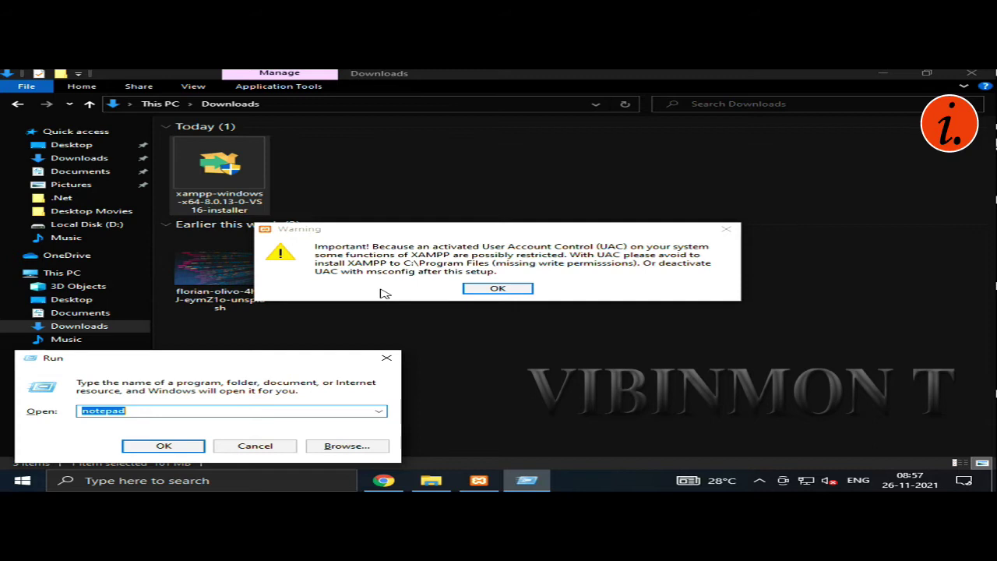
pyautogui.write('msco')
pyautogui.press('Return')
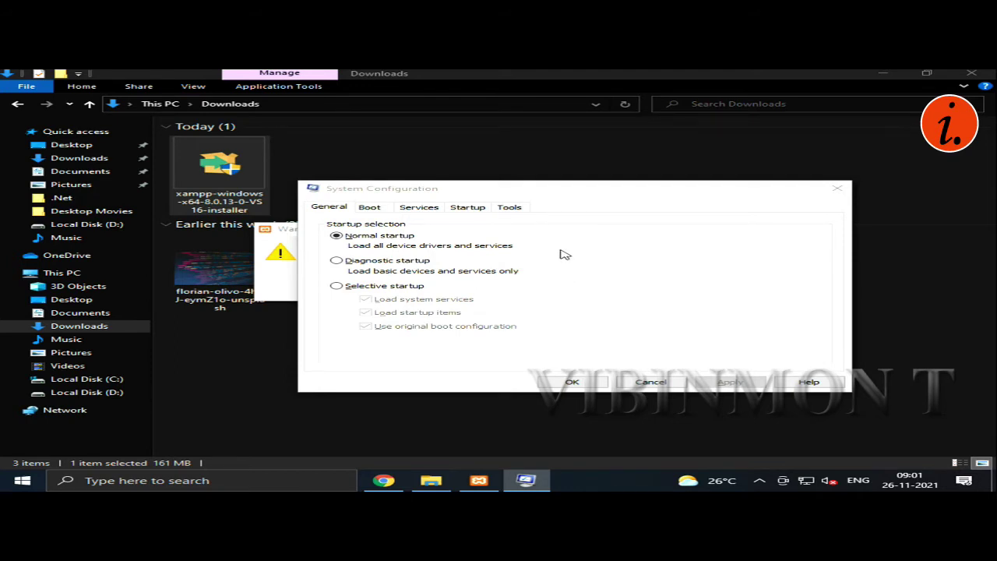
pyautogui.click(515, 208)
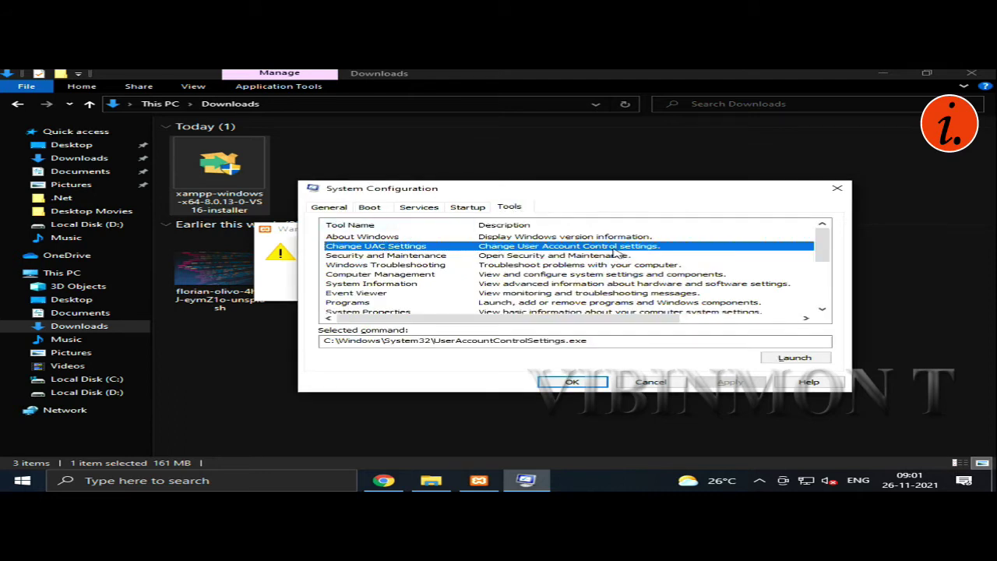
pyautogui.click(794, 357)
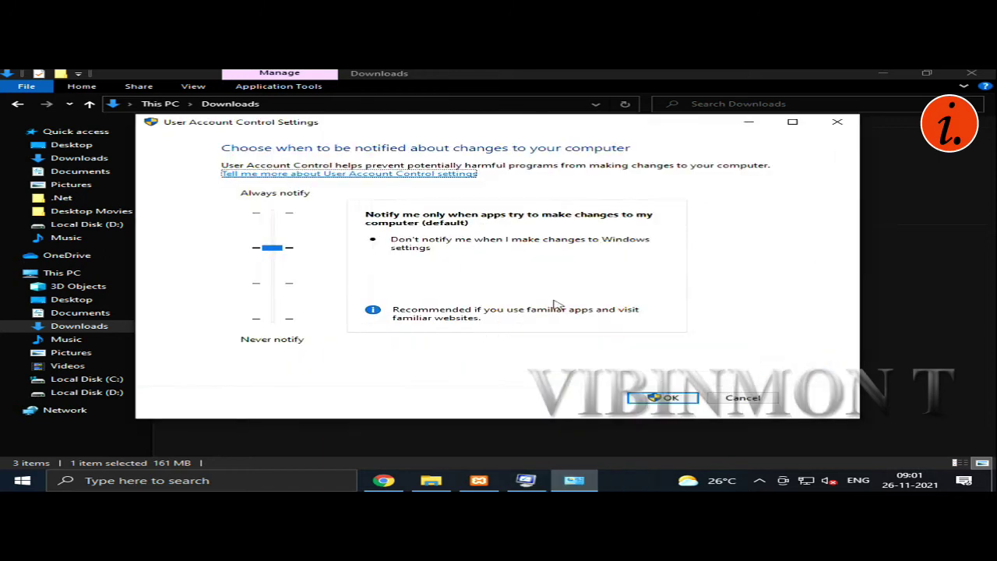
pyautogui.moveTo(277, 252); pyautogui.dragTo(271, 333)
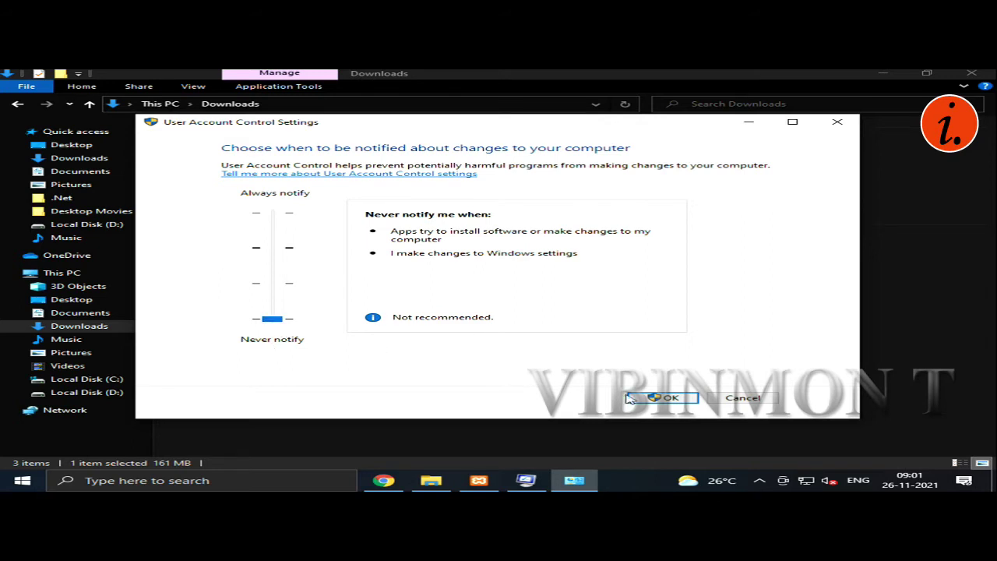
pyautogui.click(649, 398)
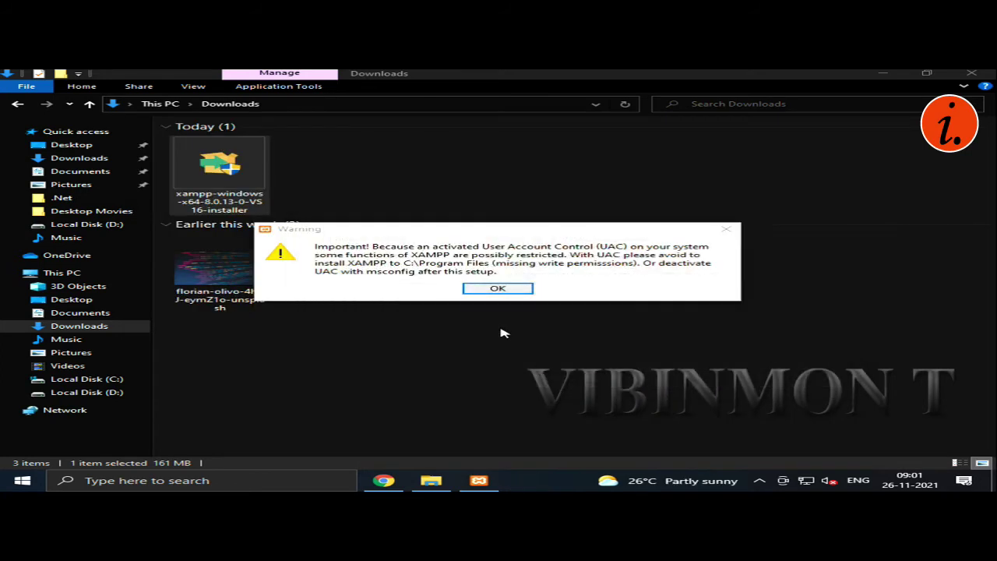
# - Accept the UAC warning and start installing XAMPP with all components in C:\xampp, English as language and the Bitnami information option kept
pyautogui.click(495, 291)
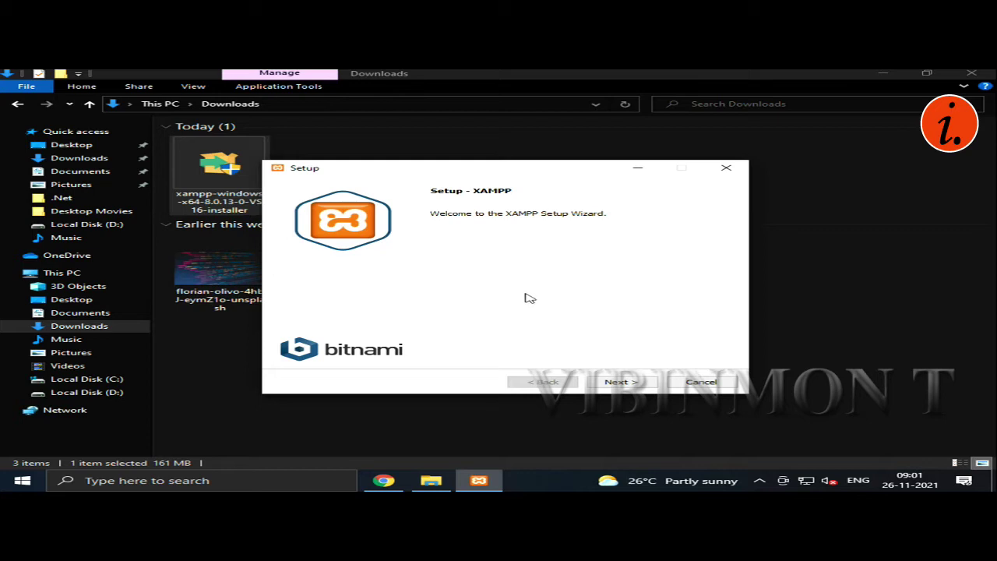
pyautogui.click(619, 382)
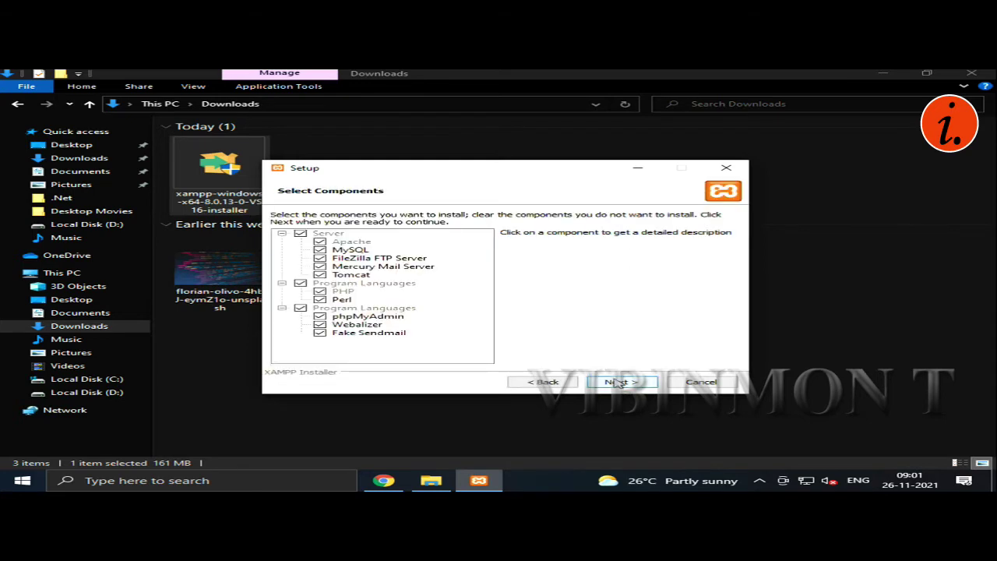
pyautogui.click(619, 381)
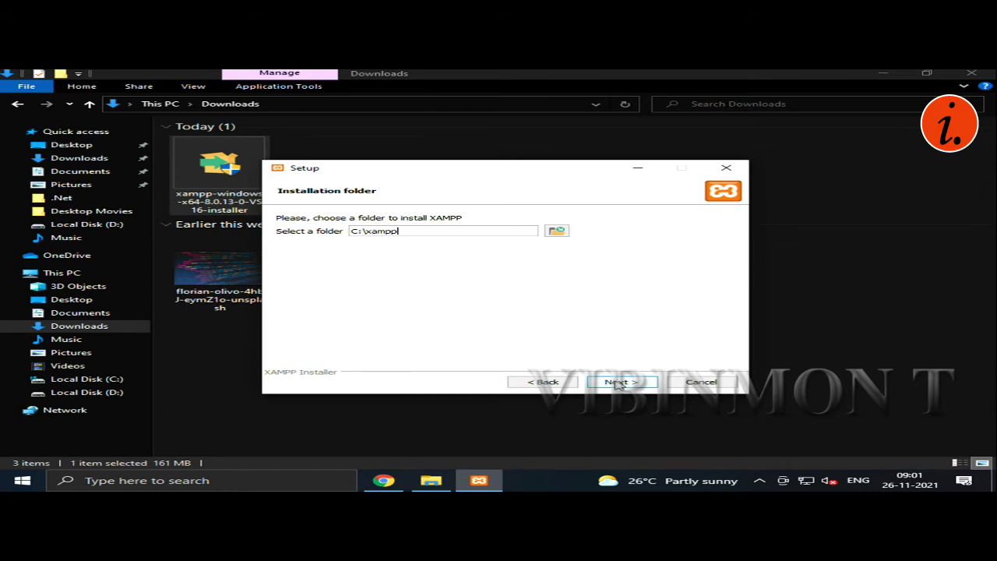
pyautogui.click(619, 382)
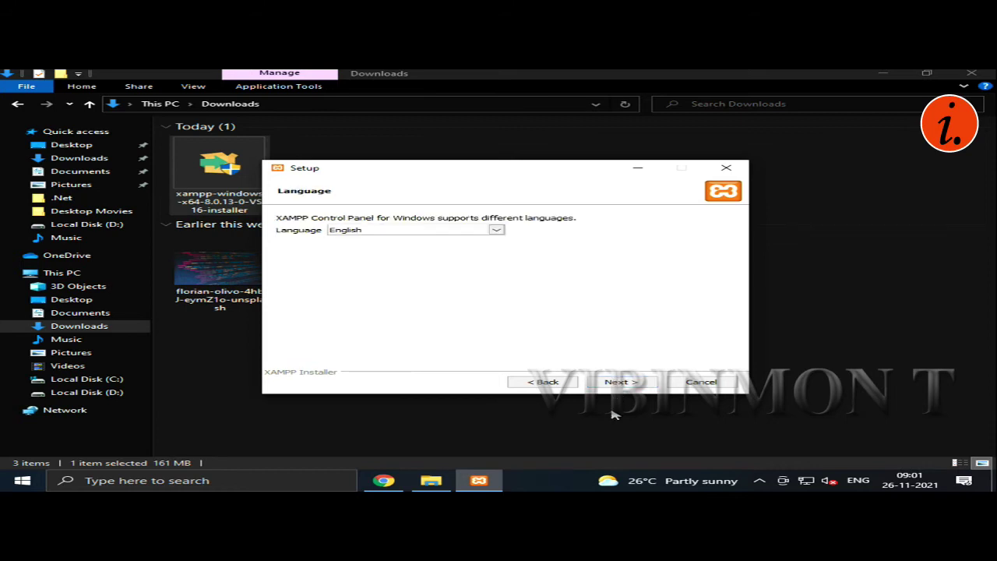
pyautogui.click(615, 383)
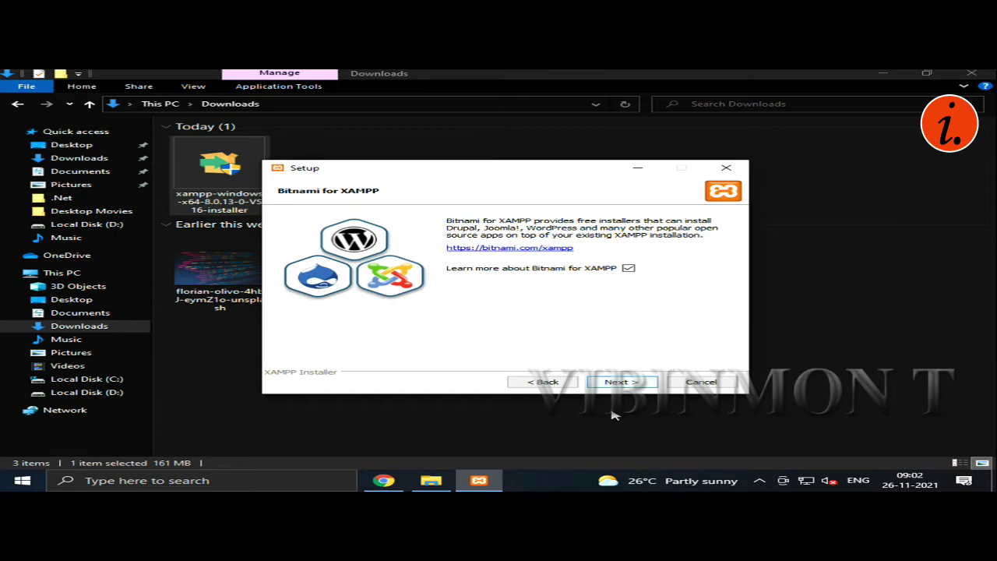
pyautogui.click(644, 380)
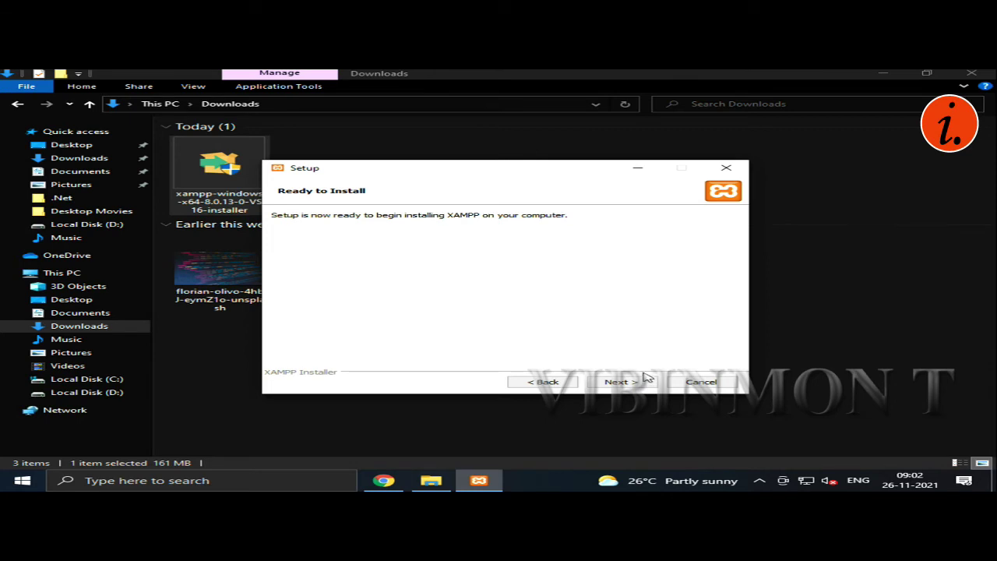
pyautogui.click(609, 382)
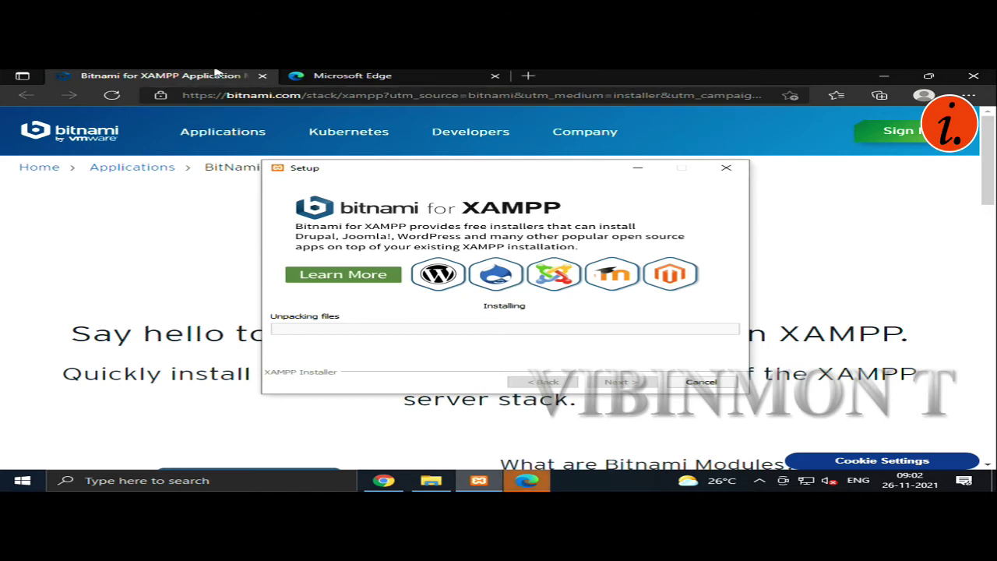
# - Look through the Bitnami for XAMPP web page and the Microsoft Edge update page while the installation runs
pyautogui.moveTo(553, 147)
pyautogui.scroll(-5, 816, 207)
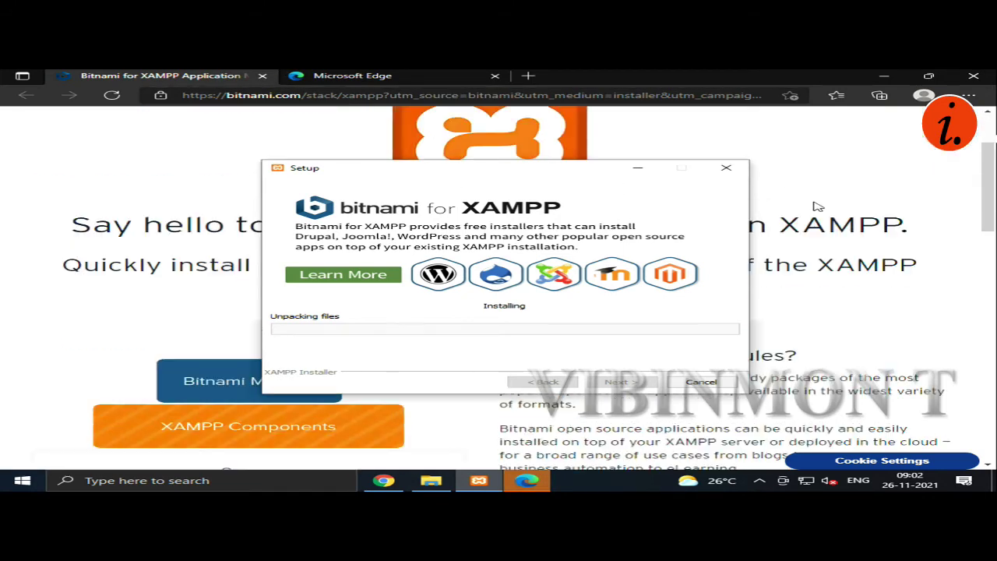
pyautogui.scroll(-5, 816, 206)
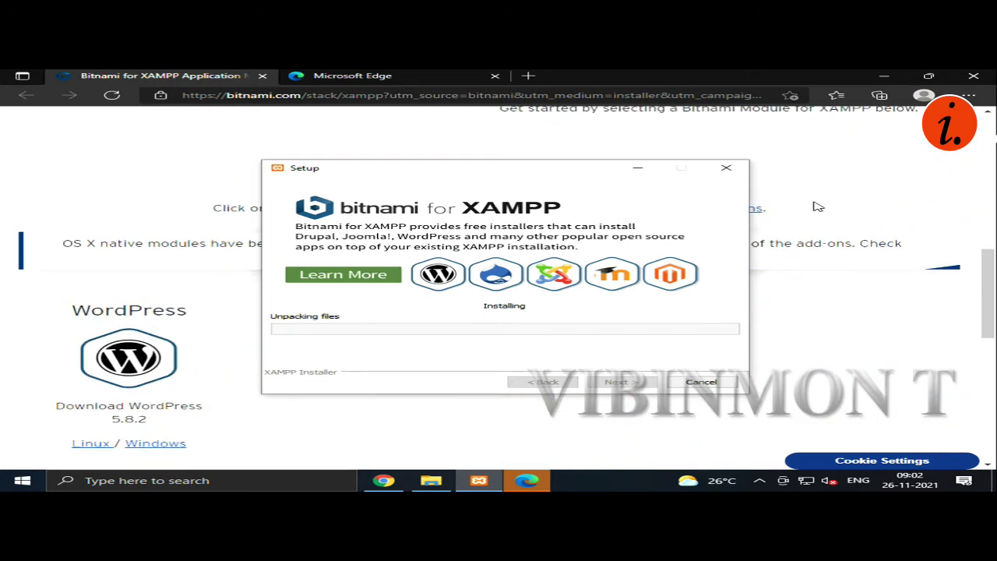
pyautogui.scroll(1, 816, 207)
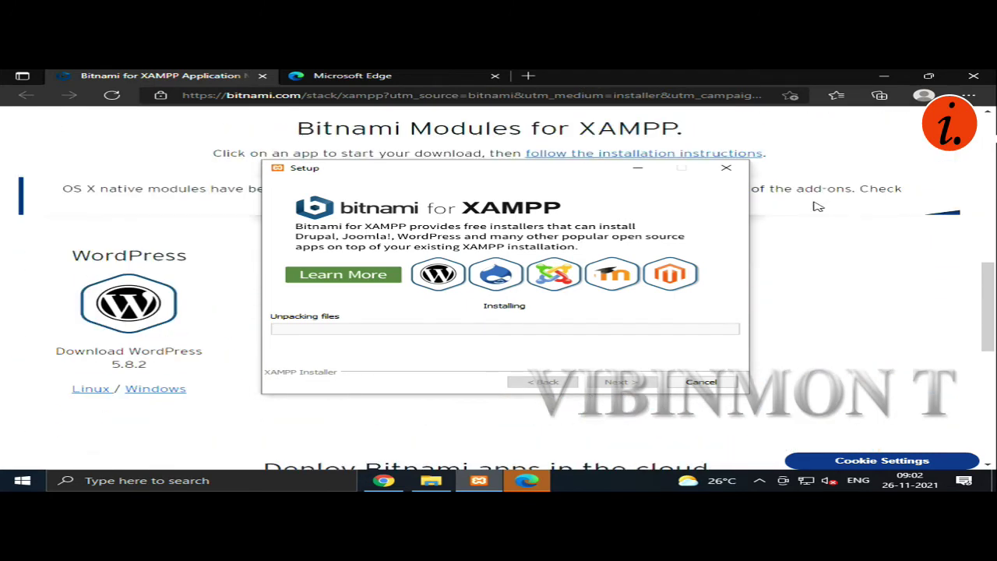
pyautogui.scroll(6, 818, 206)
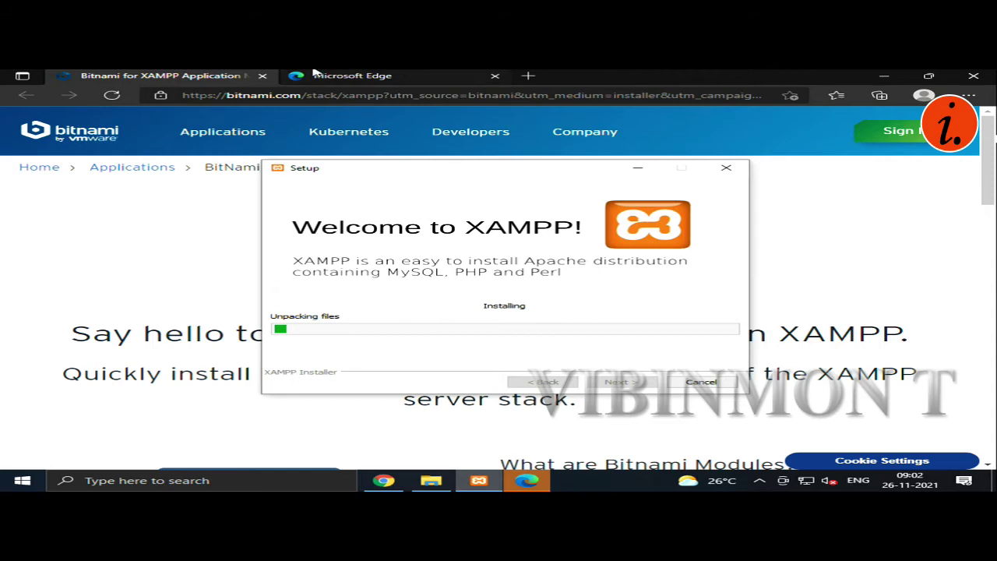
pyautogui.click(407, 74)
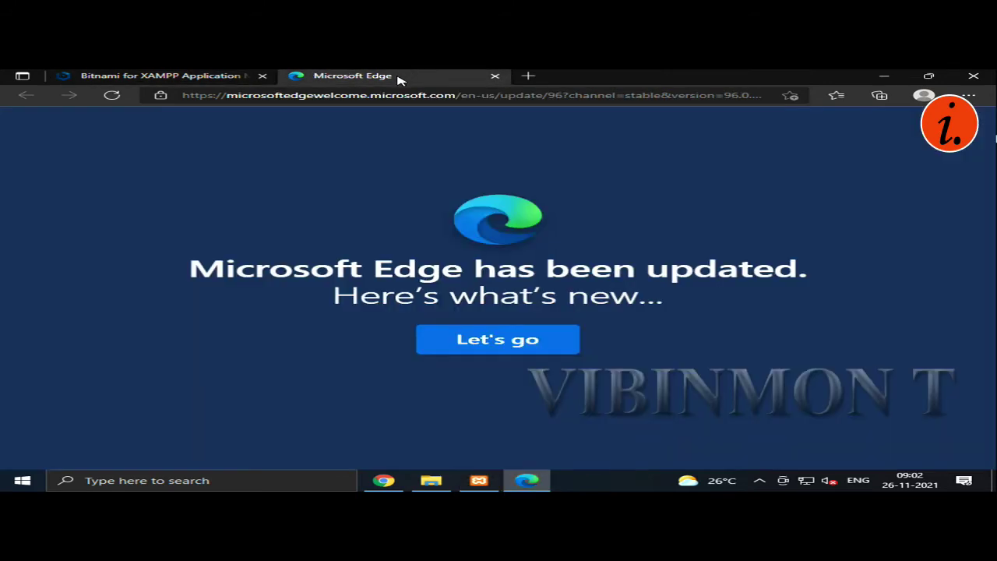
pyautogui.click(169, 74)
# - Return to the XAMPP setup, finish it with the Control Panel set to start, and minimize the Downloads window
pyautogui.click(478, 481)
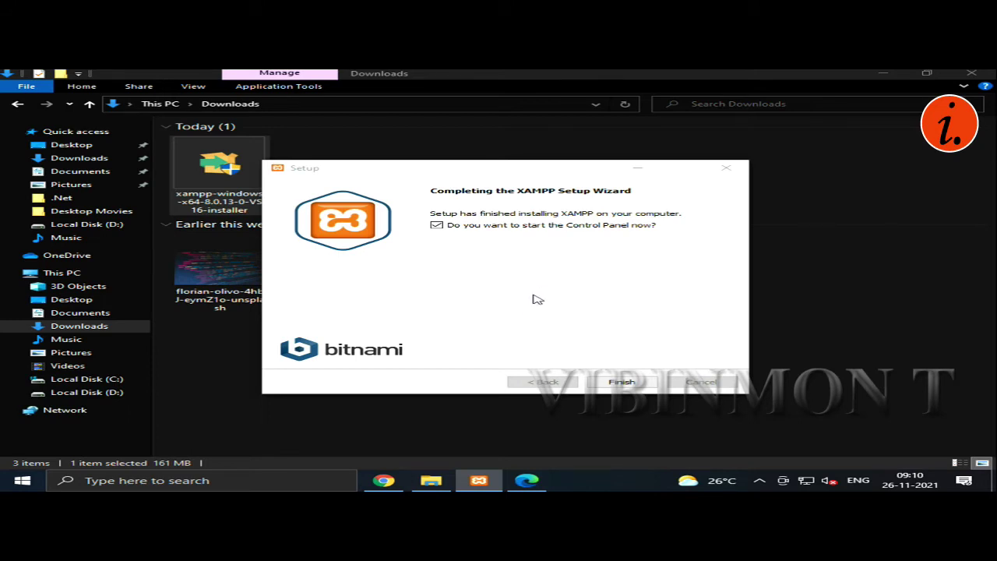
pyautogui.click(621, 383)
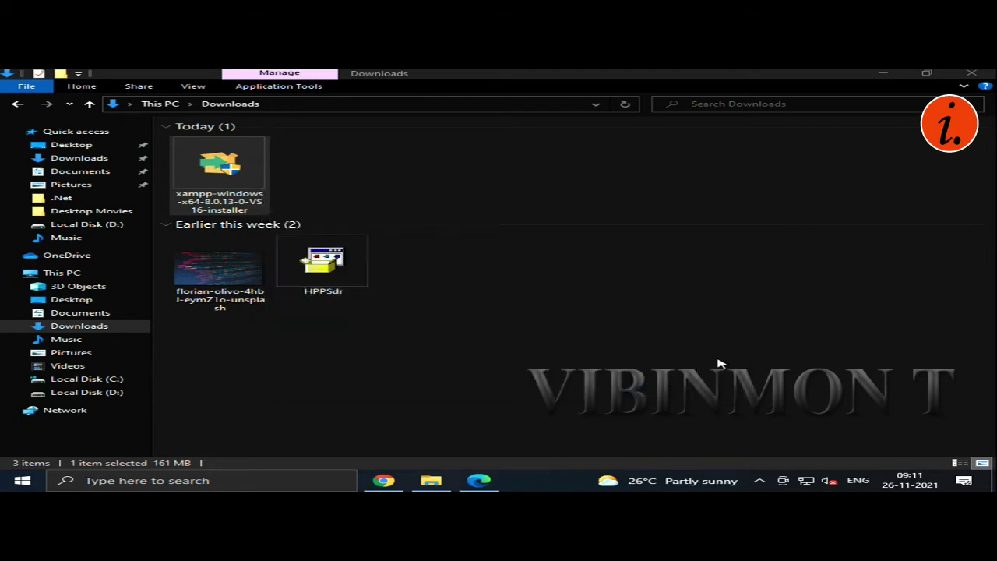
pyautogui.click(895, 75)
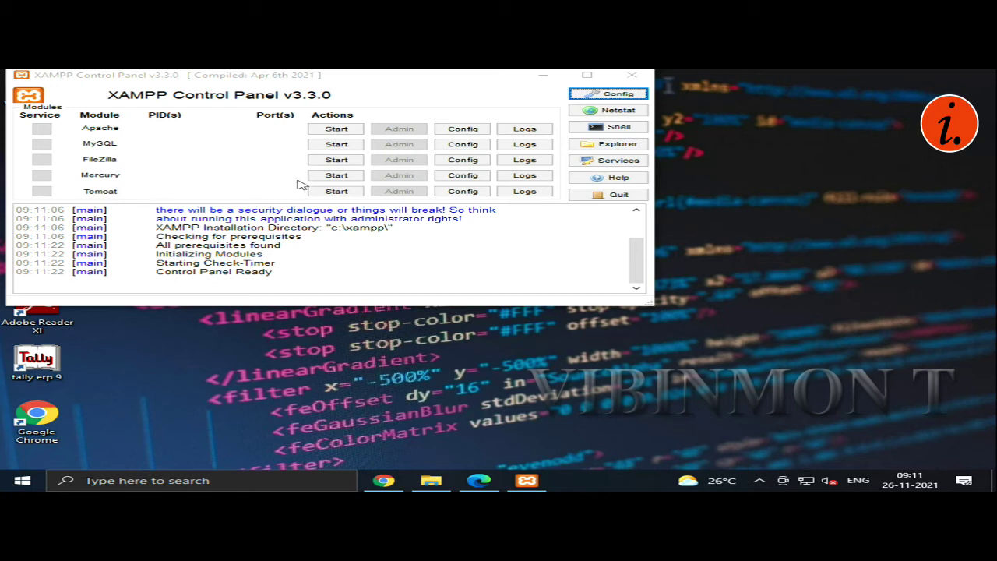
# - Start the Apache and MySQL modules and allow mysqld through the firewall on private and public networks
pyautogui.click(342, 129)
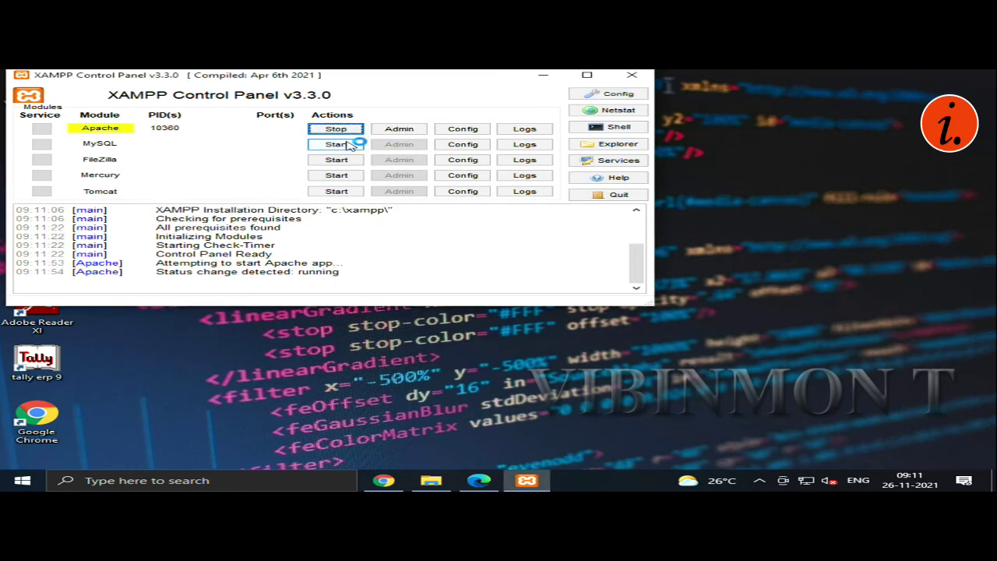
pyautogui.click(349, 145)
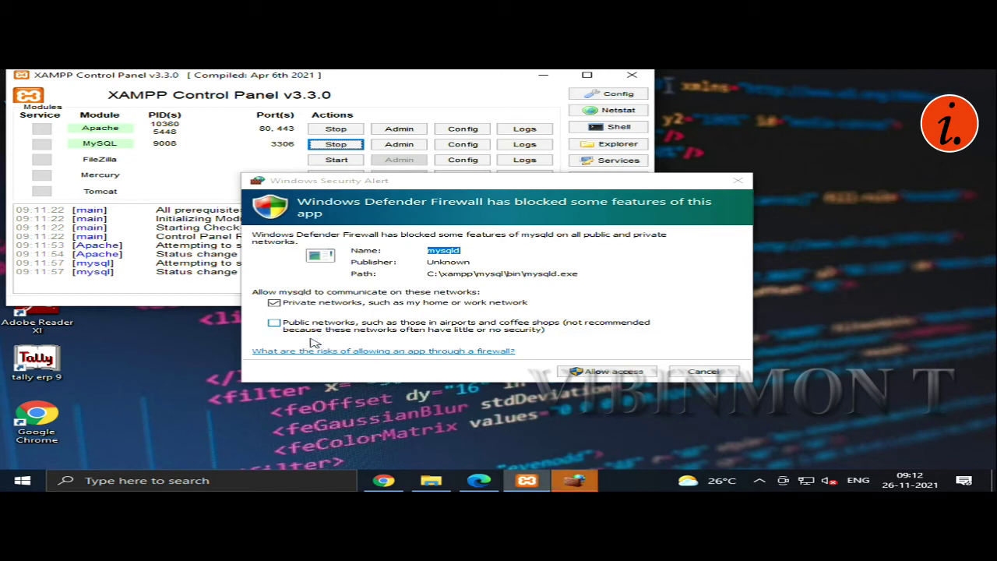
pyautogui.click(274, 323)
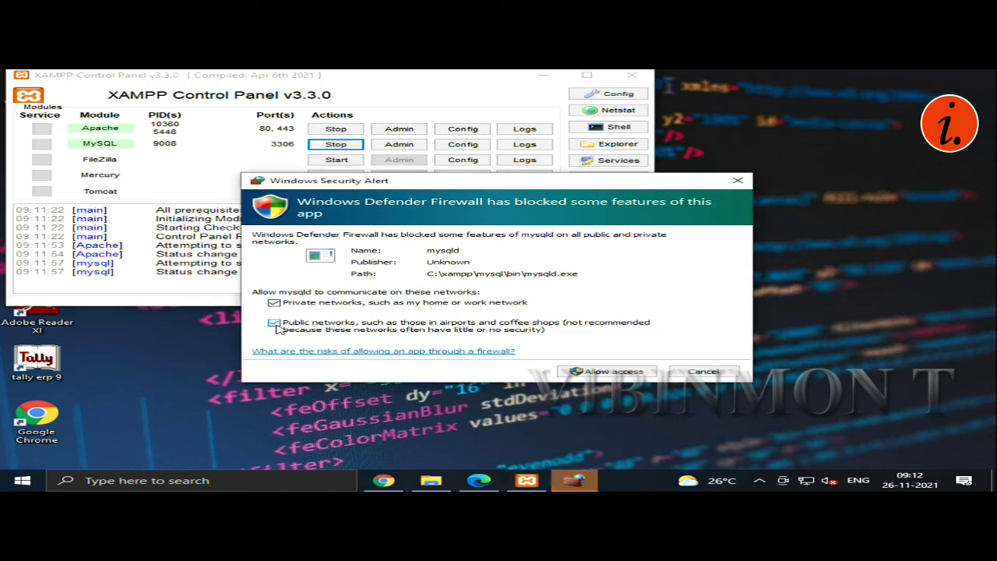
pyautogui.click(618, 373)
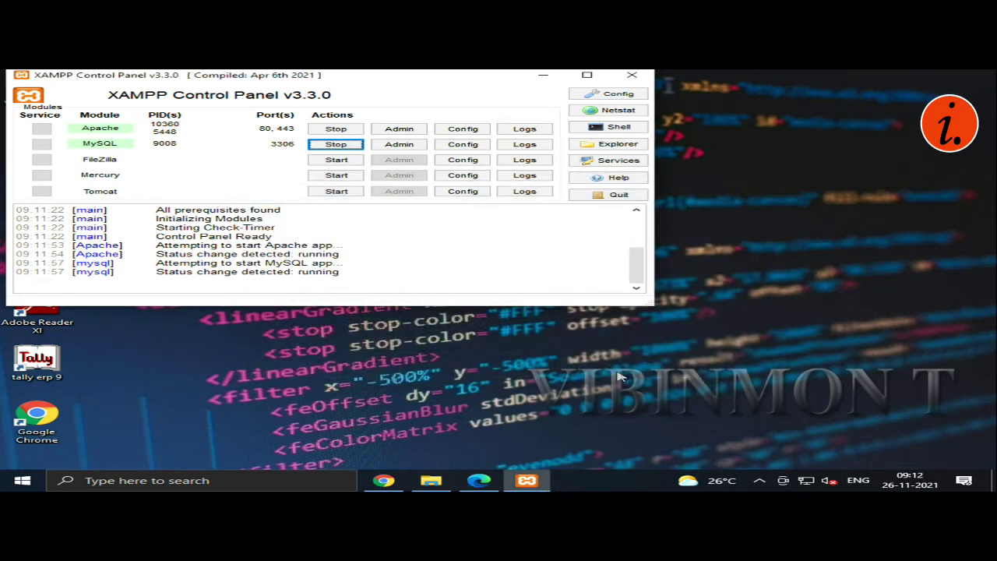
# - Start the FileZilla module and allow FileZilla Server through the firewall on private and public networks
pyautogui.click(342, 159)
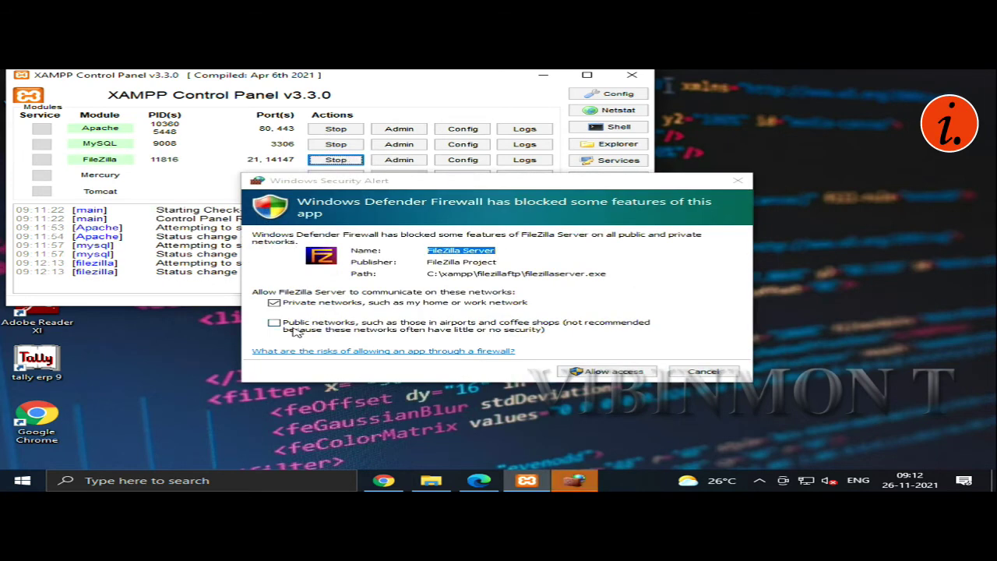
pyautogui.click(274, 324)
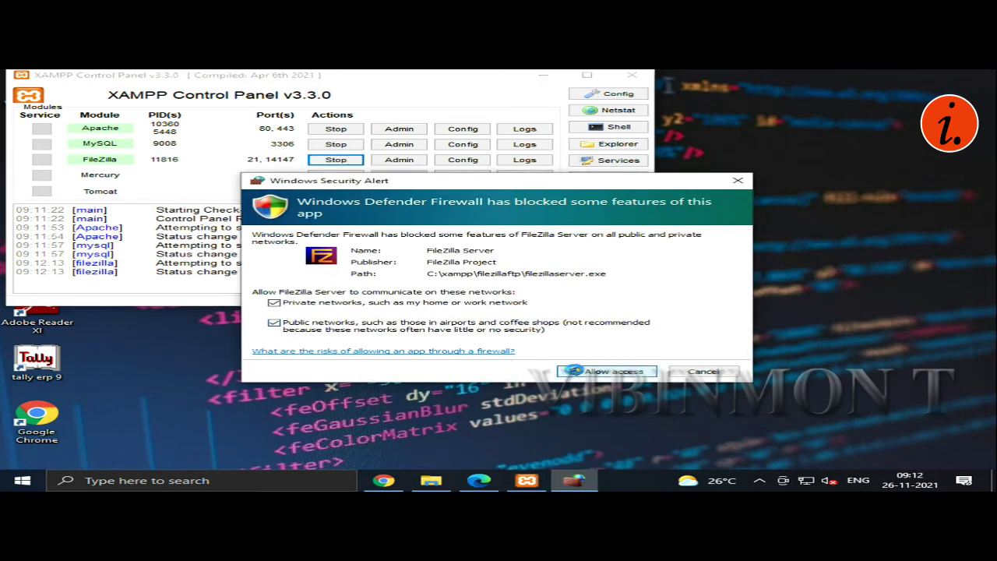
pyautogui.click(606, 371)
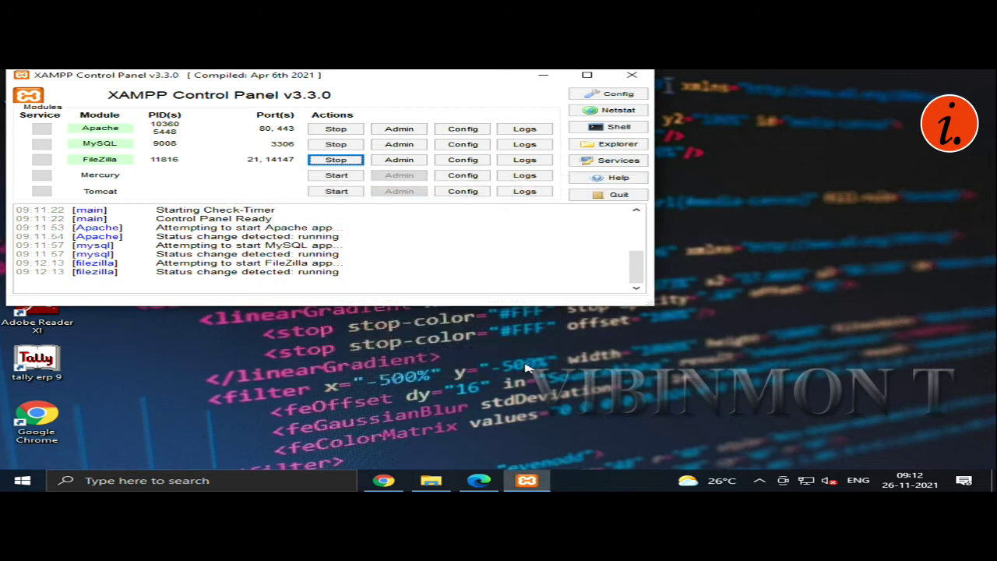
# - Start the Mercury module with firewall access on private and public networks, and try to start Tomcat
pyautogui.click(362, 177)
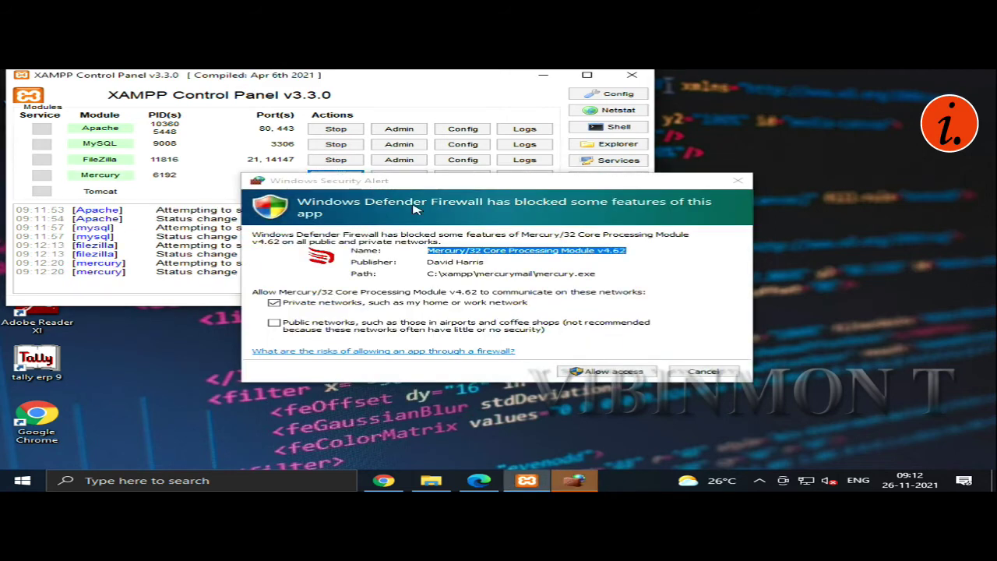
pyautogui.click(277, 326)
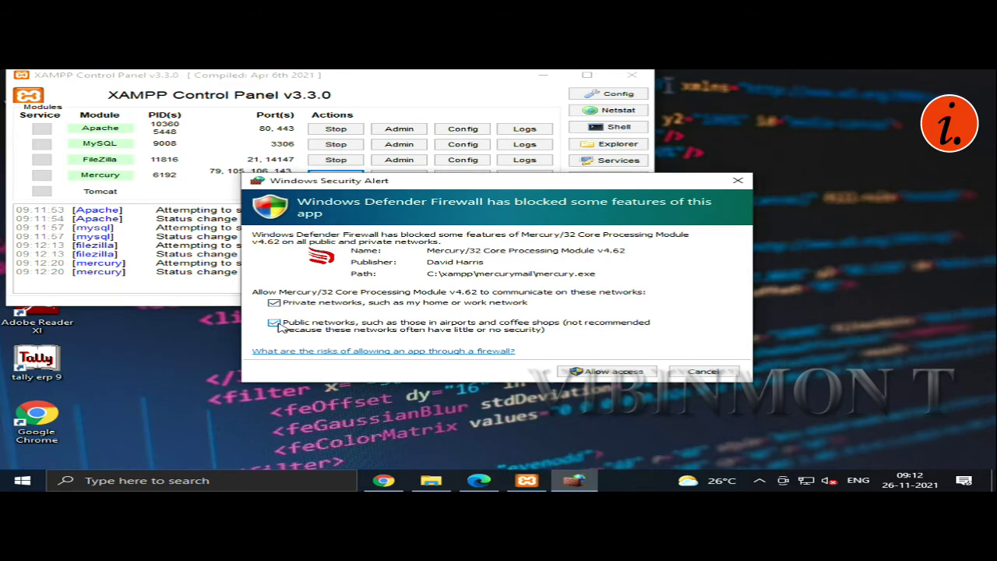
pyautogui.click(607, 373)
pyautogui.click(337, 193)
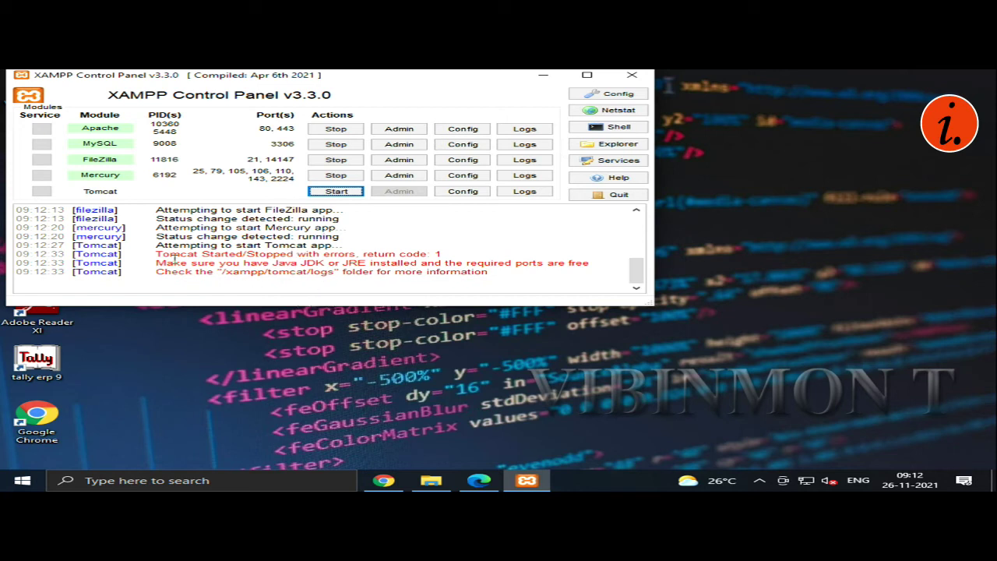
pyautogui.click(542, 75)
pyautogui.click(383, 480)
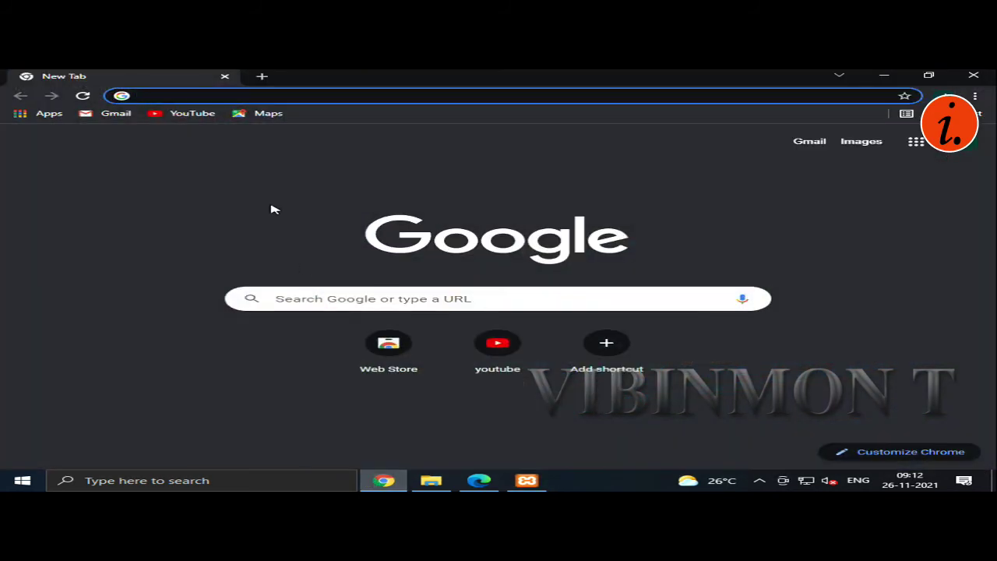
pyautogui.write('h')
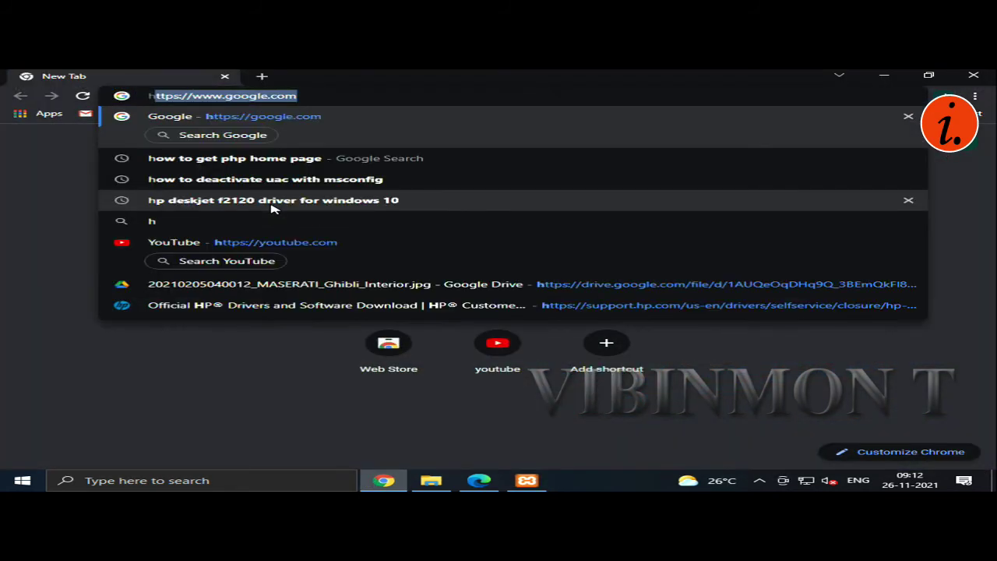
pyautogui.write('ttps://www.googl')
pyautogui.press('BackSpace')
pyautogui.press('BackSpace')
pyautogui.press('BackSpace')
pyautogui.press('BackSpace')
pyautogui.press('BackSpace')
pyautogui.press('BackSpace')
pyautogui.press('BackSpace')
pyautogui.press('BackSpace')
pyautogui.press('BackSpace')
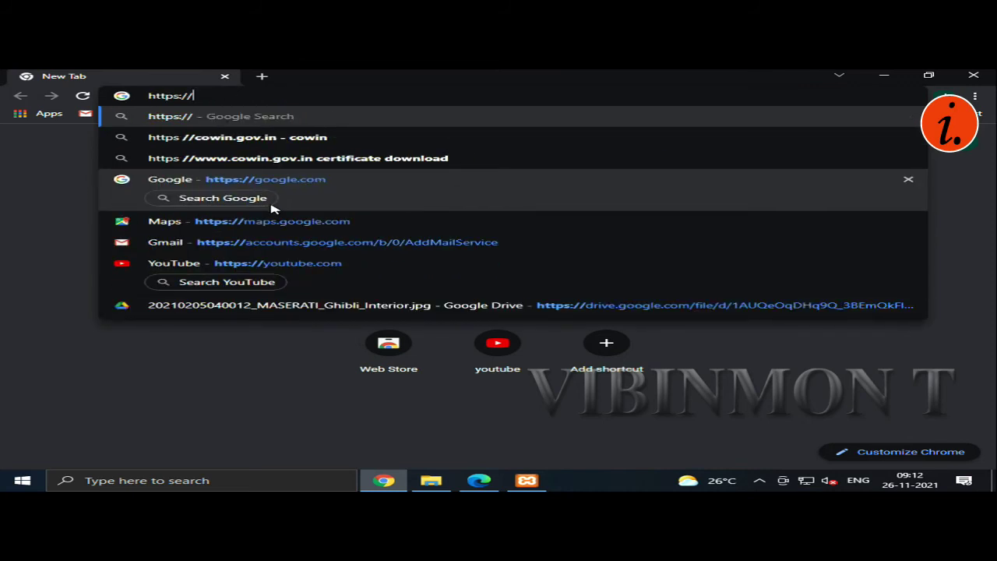
pyautogui.write('loc')
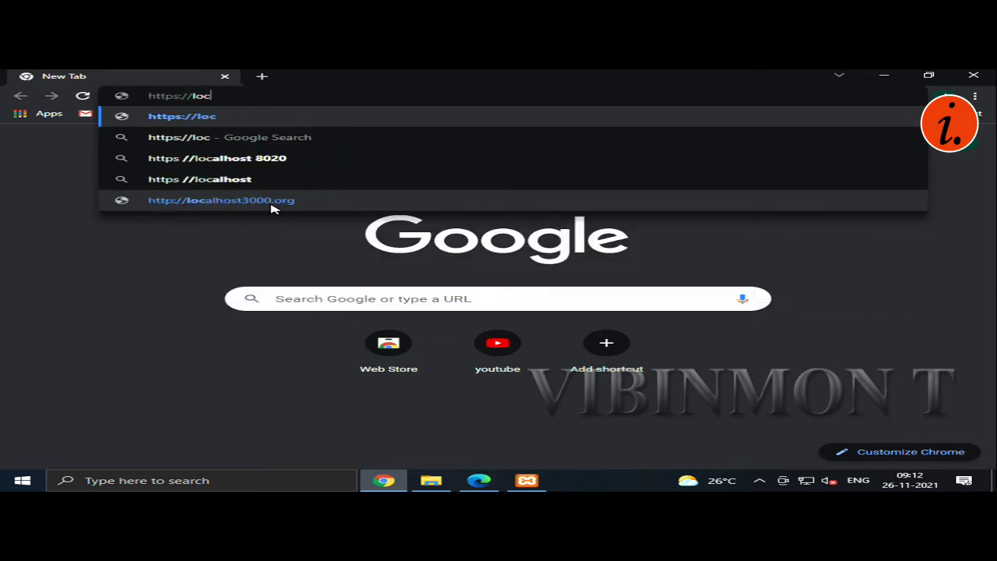
pyautogui.write('alhost')
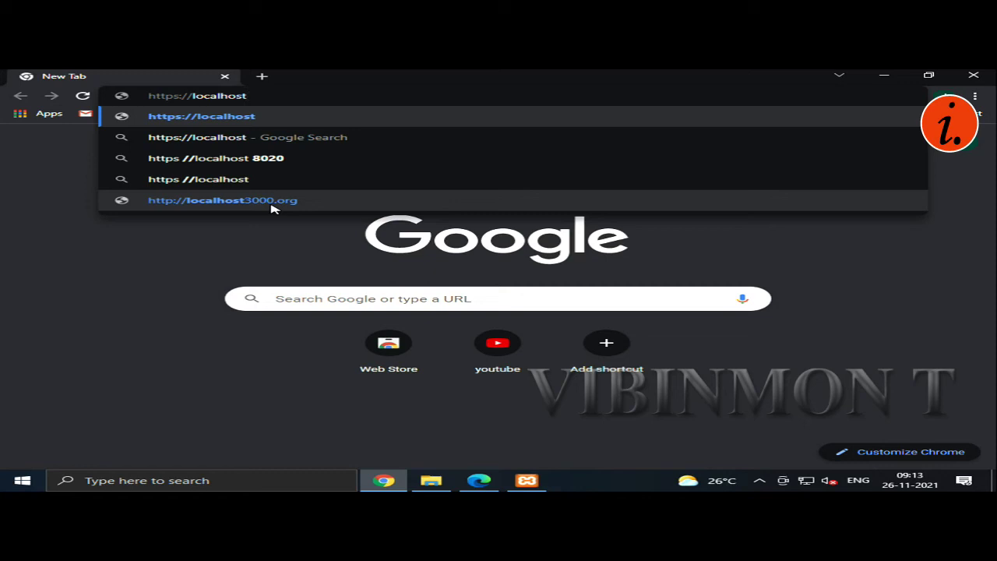
pyautogui.press('Return')
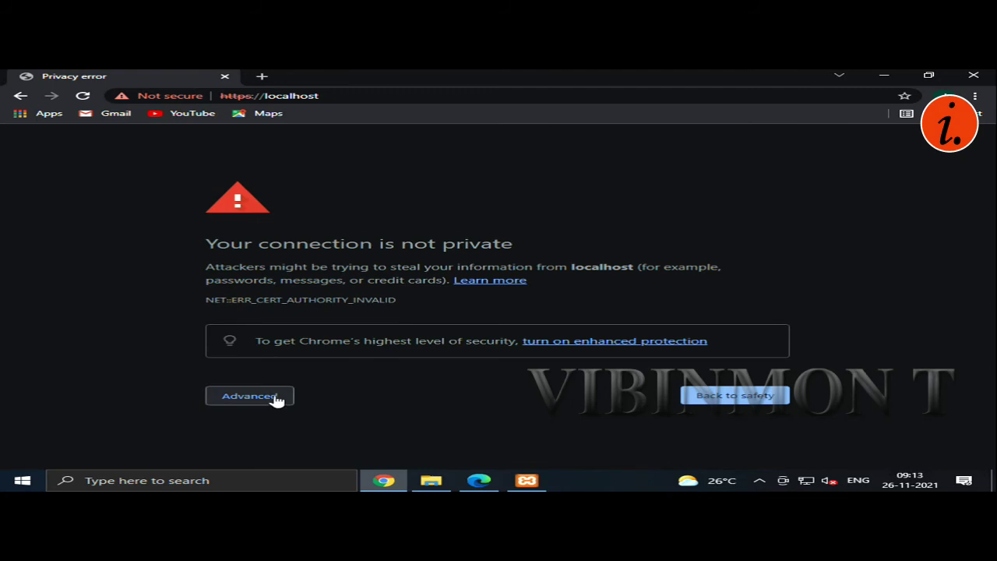
pyautogui.click(475, 478)
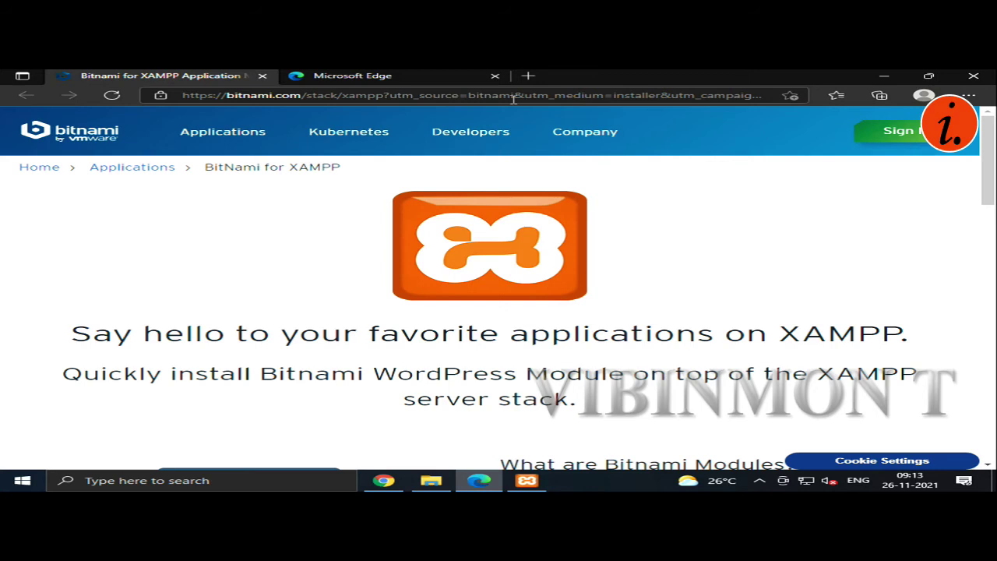
pyautogui.click(532, 76)
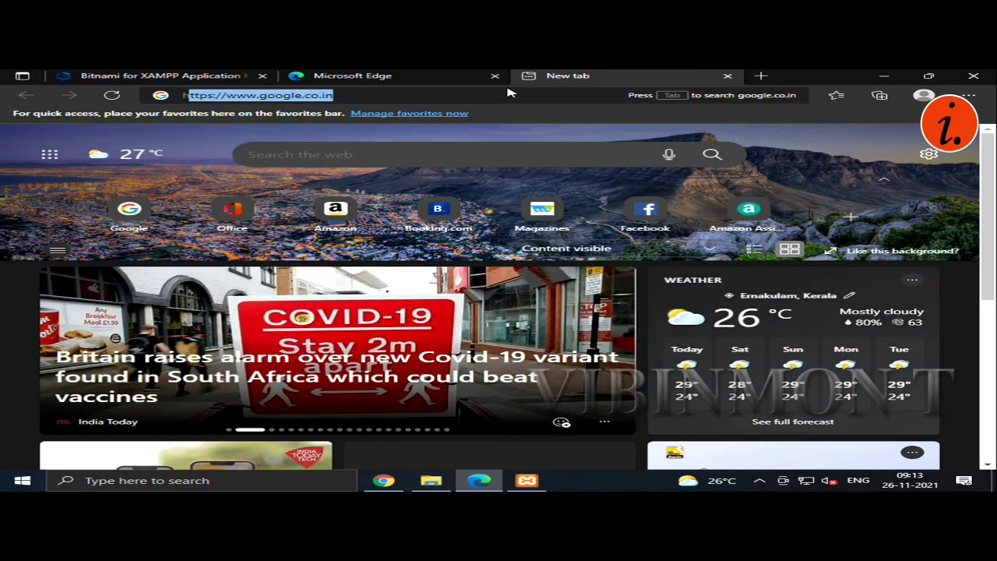
pyautogui.write('h')
pyautogui.press('End')
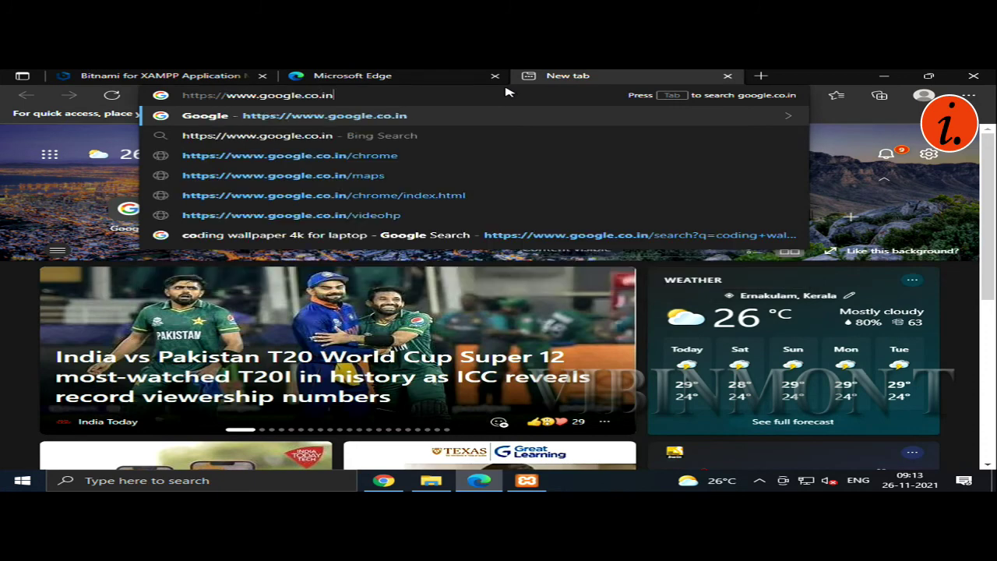
pyautogui.press('BackSpace')
pyautogui.press('BackSpace')
pyautogui.press('BackSpace')
pyautogui.press('BackSpace')
pyautogui.press('BackSpace')
pyautogui.press('BackSpace')
pyautogui.press('BackSpace')
pyautogui.press('BackSpace')
pyautogui.press('BackSpace')
pyautogui.press('BackSpace')
pyautogui.press('BackSpace')
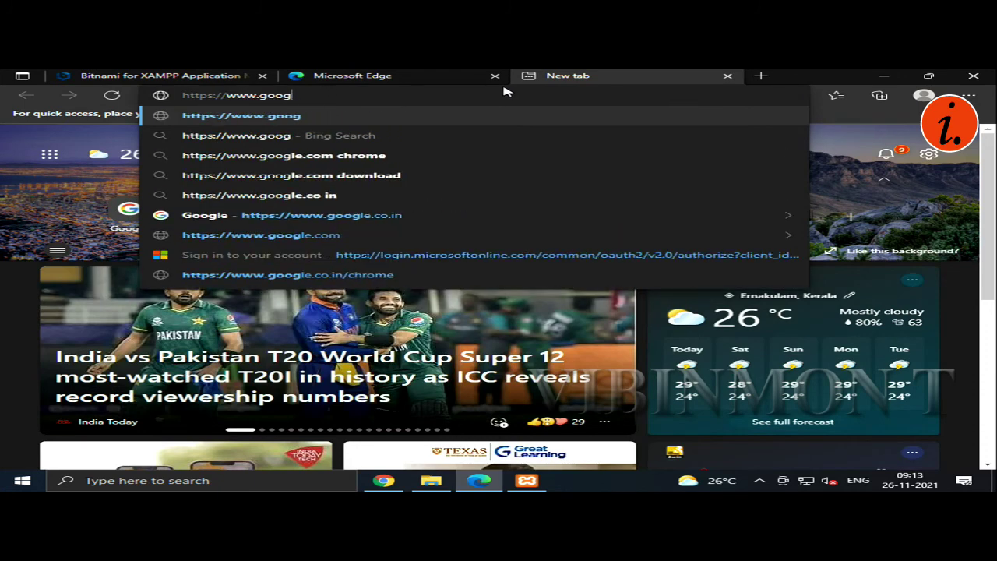
pyautogui.press('BackSpace')
pyautogui.press('BackSpace')
pyautogui.press('BackSpace')
pyautogui.press('BackSpace')
pyautogui.press('BackSpace')
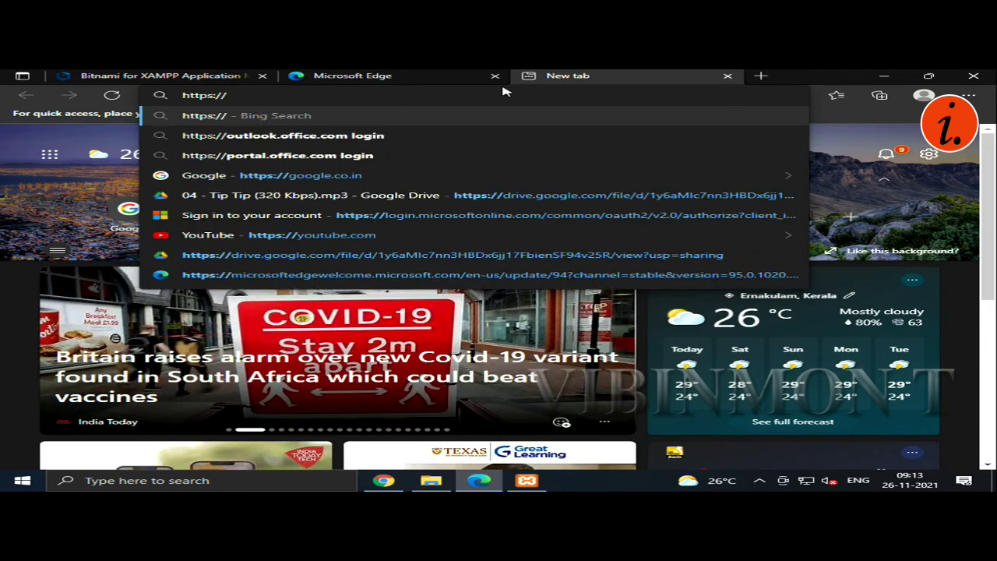
pyautogui.write('loca')
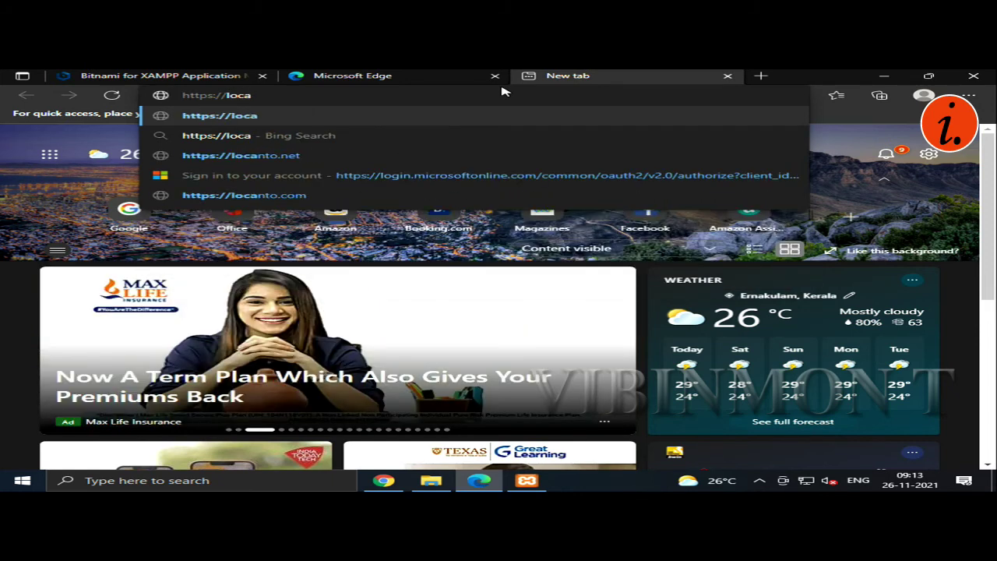
pyautogui.write('lh')
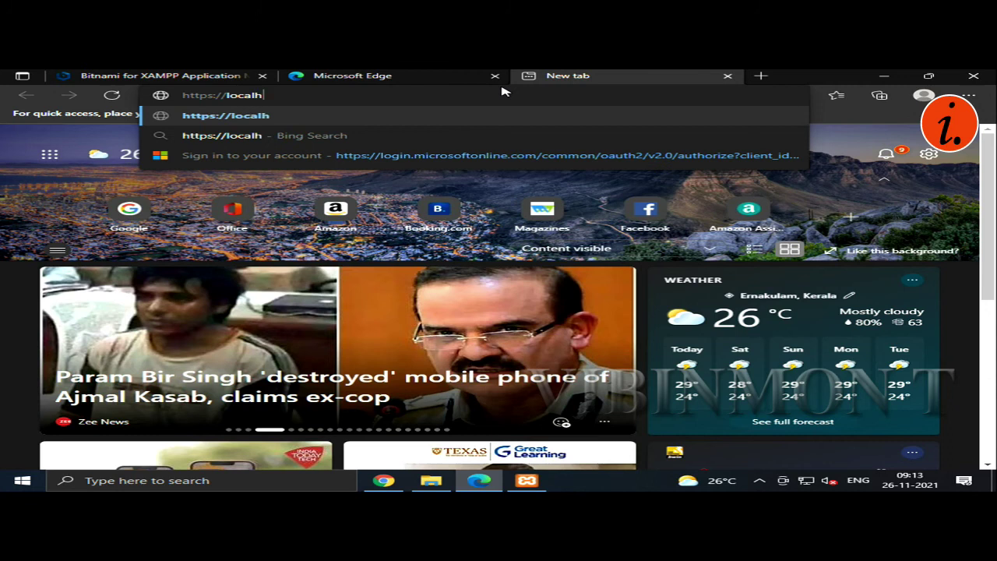
pyautogui.write('ost')
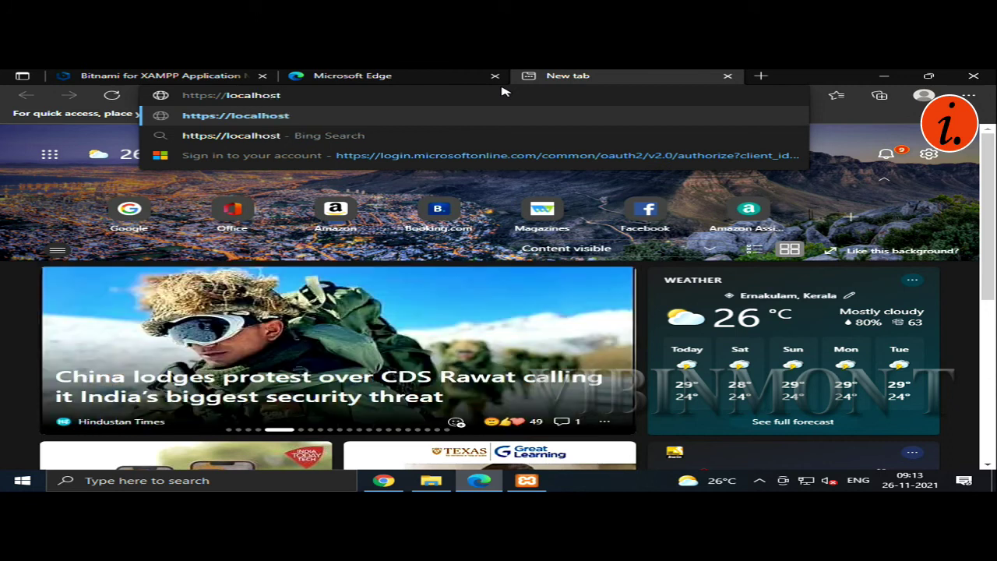
pyautogui.press('Return')
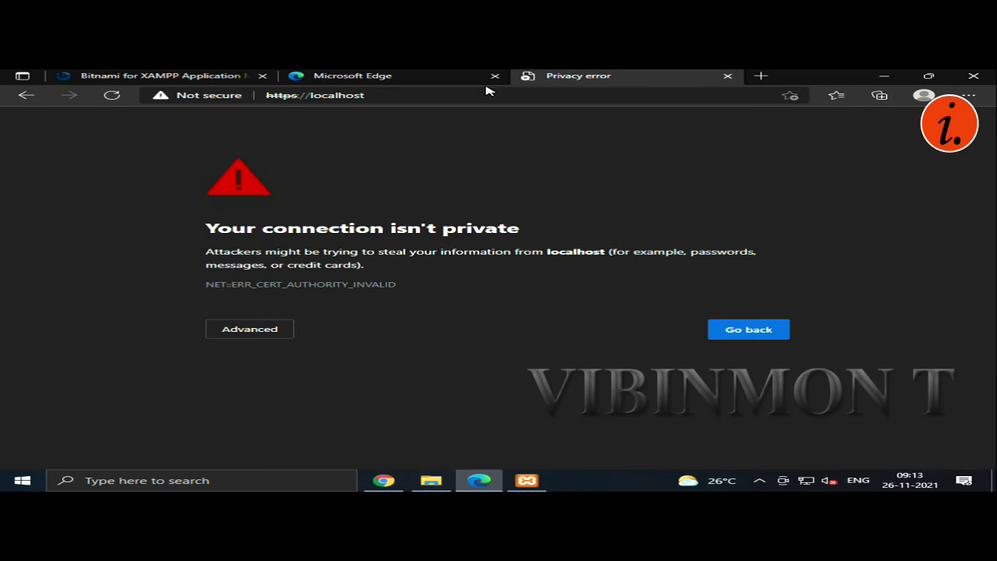
# - Continue past the certificate warning to the localhost dashboard, look over the welcome page, and open phpMyAdmin
pyautogui.click(296, 330)
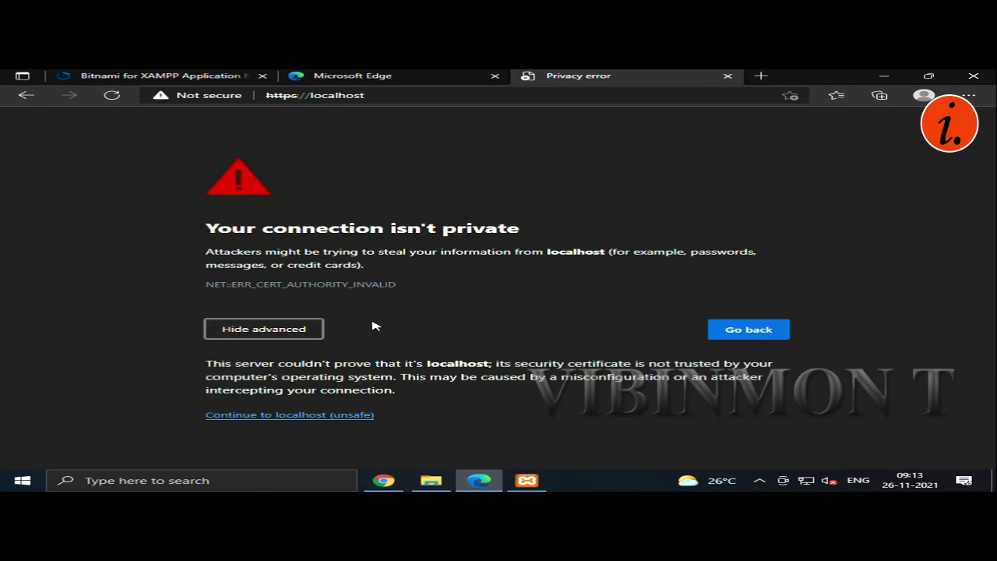
pyautogui.click(321, 417)
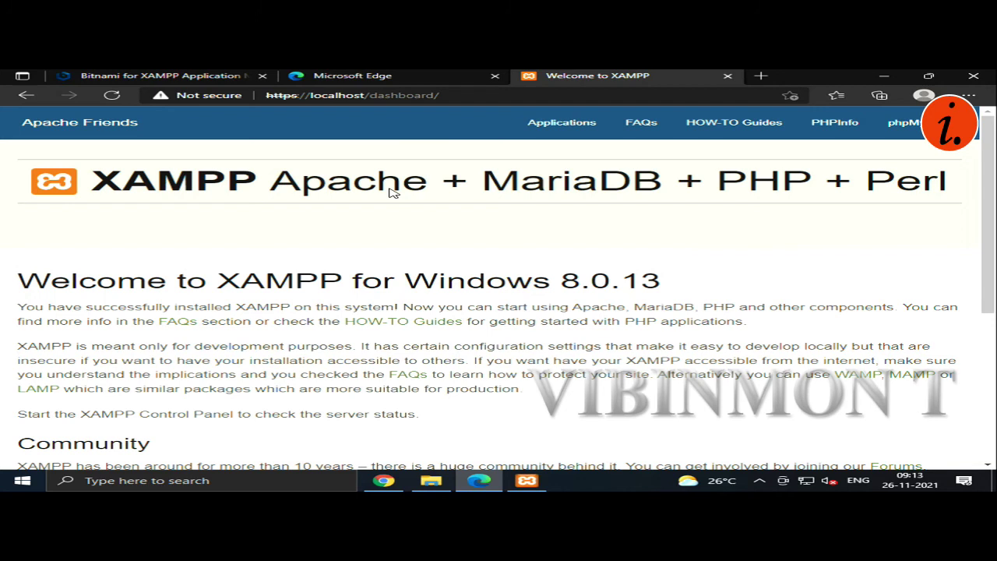
pyautogui.scroll(-5, 393, 192)
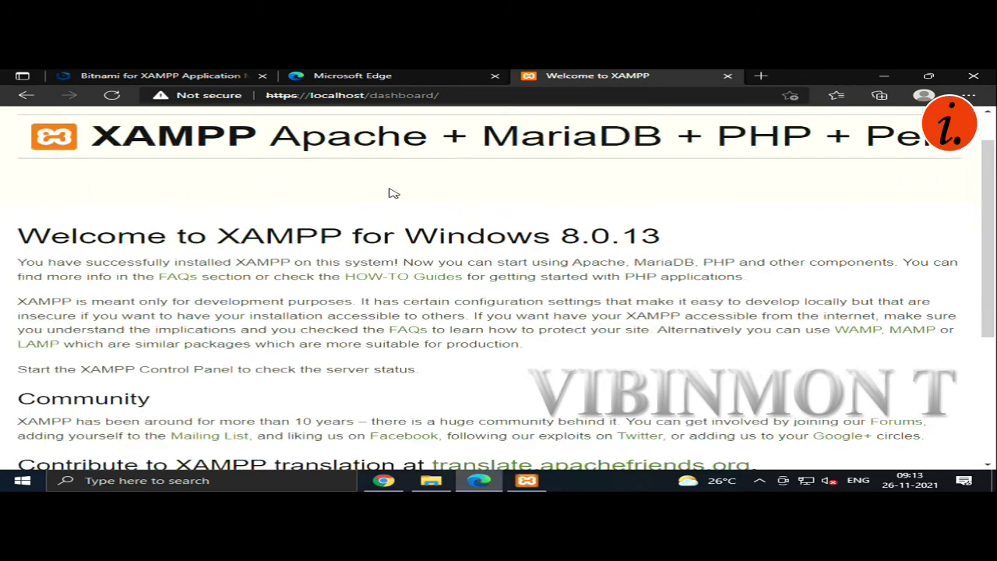
pyautogui.scroll(5, 393, 193)
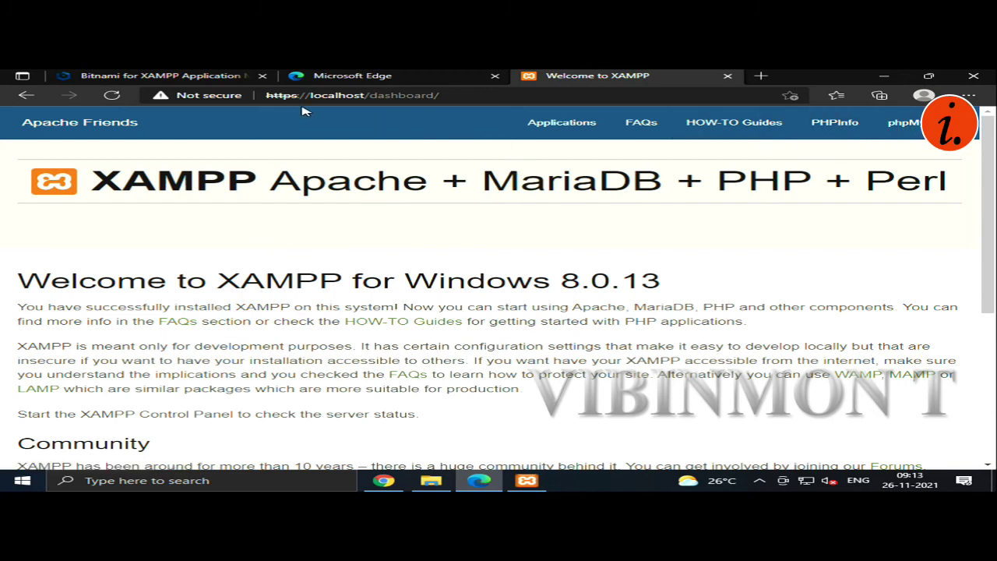
pyautogui.click(904, 123)
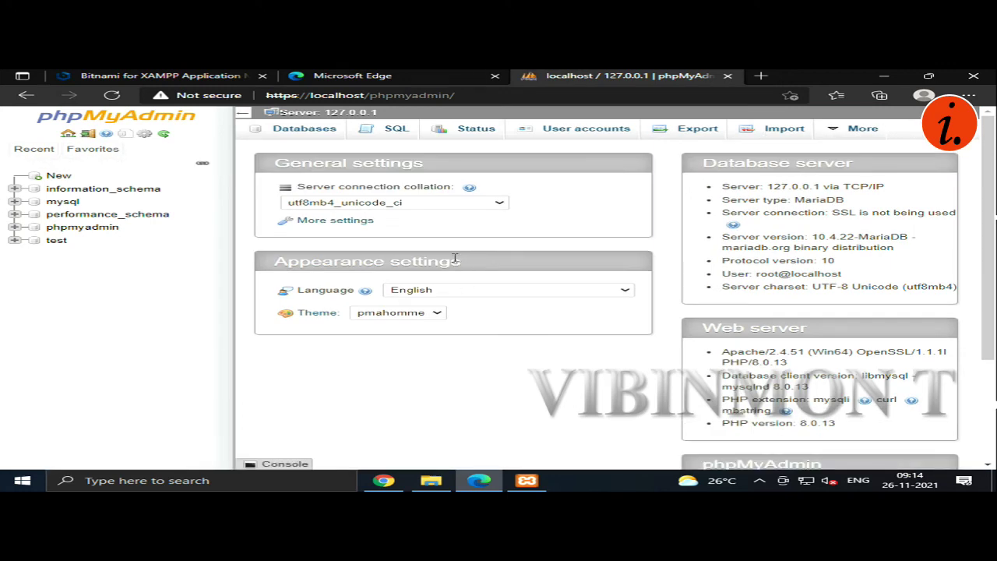
# - Switch to Google Chrome, proceed past the localhost certificate warning, open phpMyAdmin from the dashboard, and close the browser
pyautogui.click(383, 480)
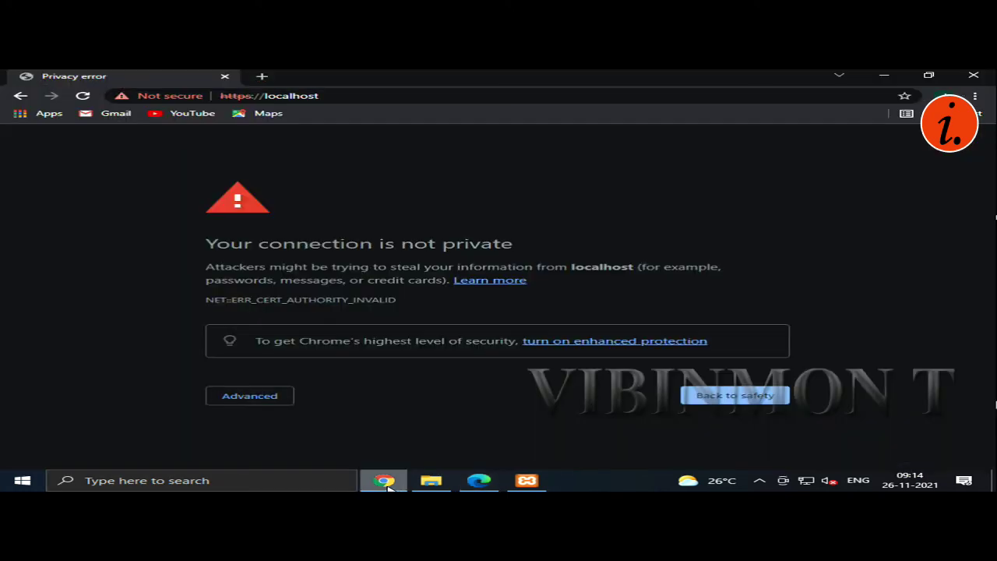
pyautogui.click(247, 395)
pyautogui.scroll(-1, 378, 333)
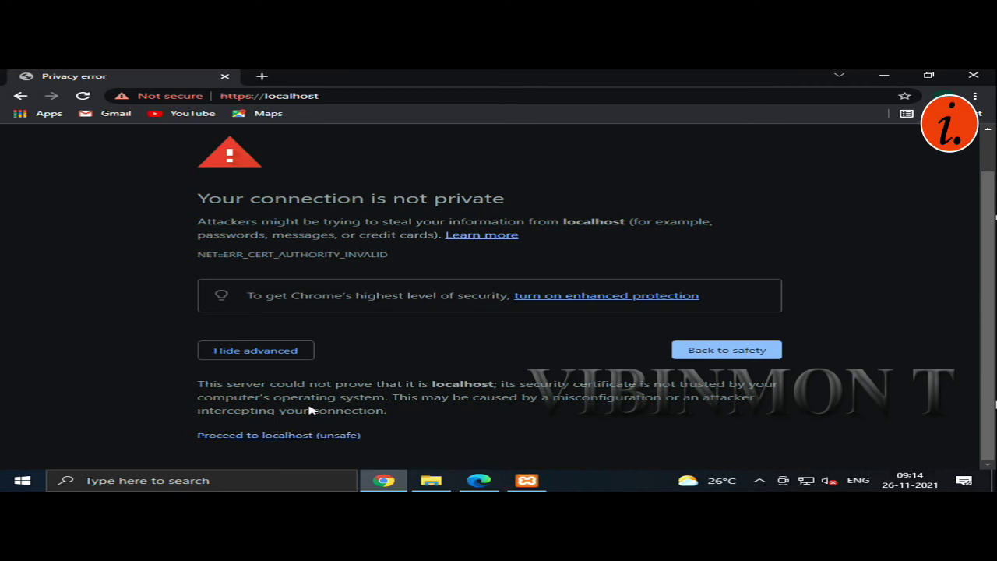
pyautogui.click(304, 436)
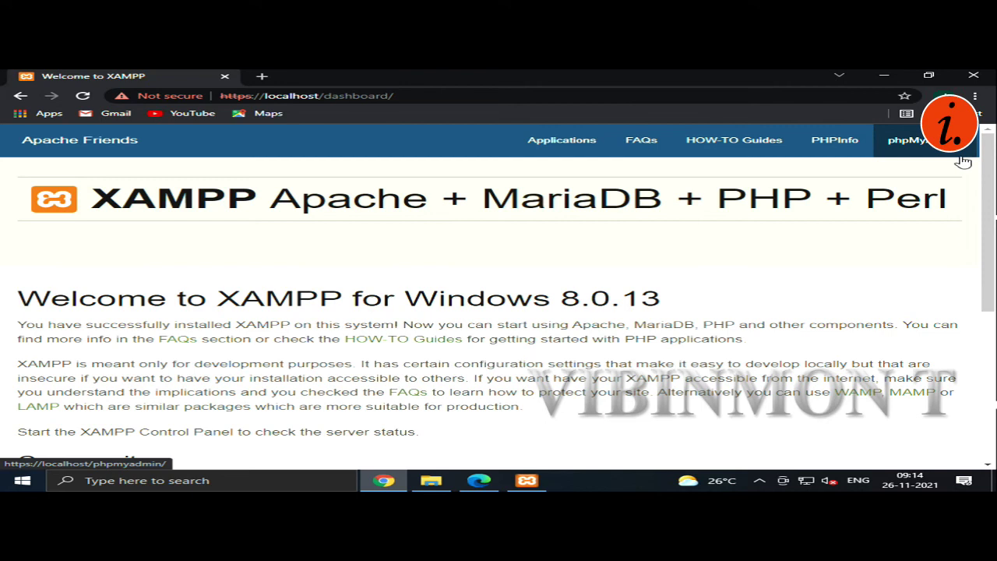
pyautogui.click(935, 149)
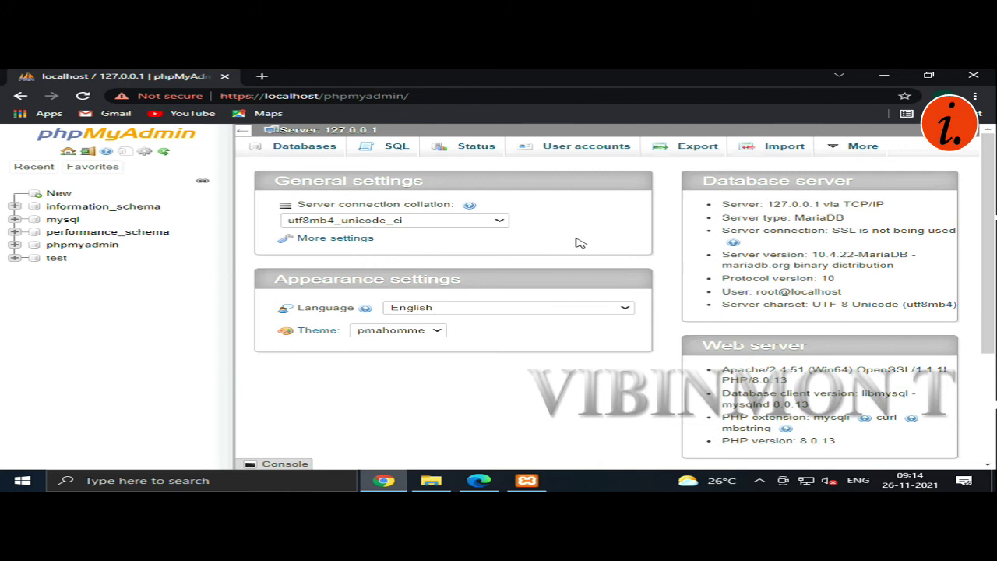
pyautogui.click(972, 77)
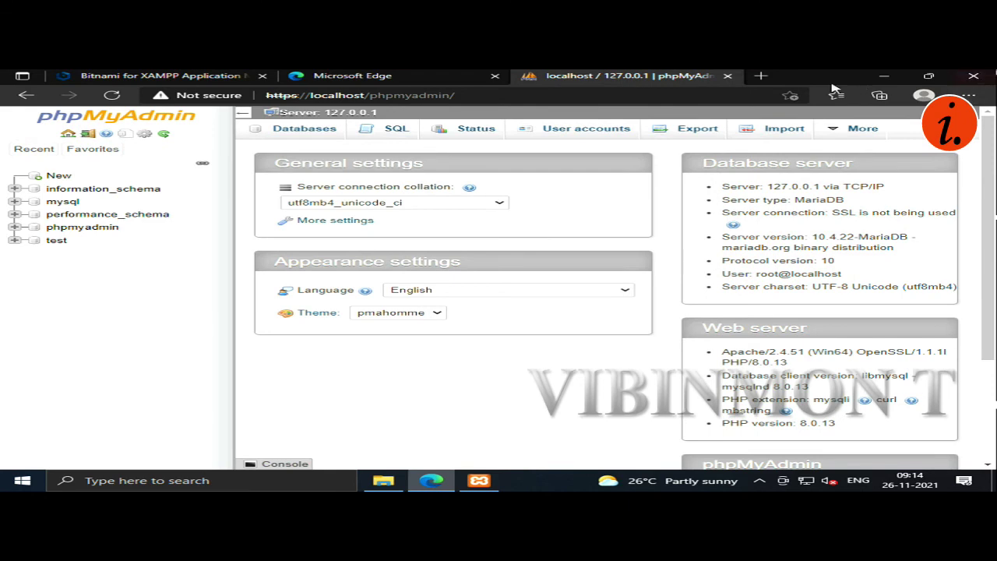
# - Close Edge, stop the Apache, MySQL, FileZilla and Mercury modules in the XAMPP Control Panel, and close its window
pyautogui.click(972, 75)
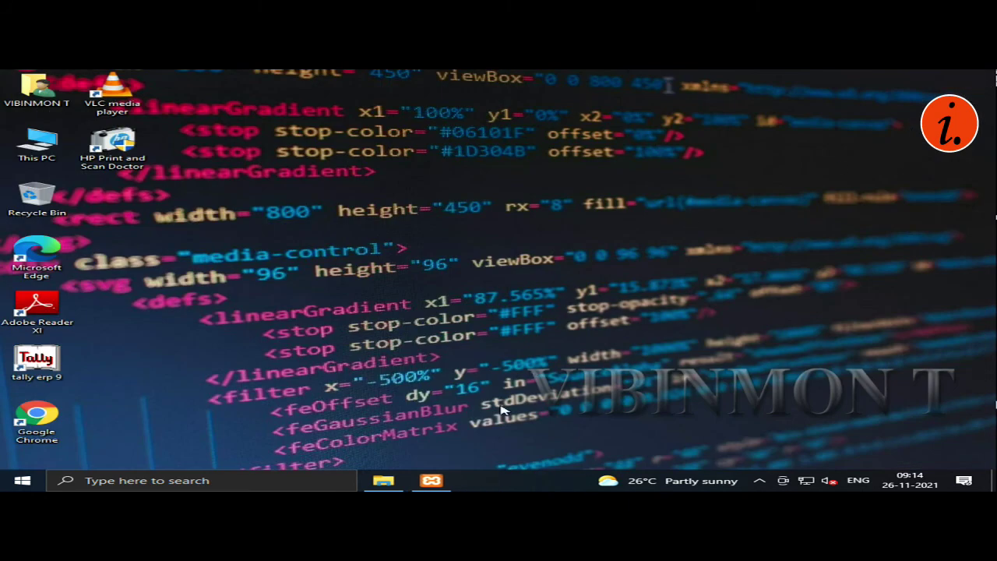
pyautogui.click(430, 479)
pyautogui.click(343, 130)
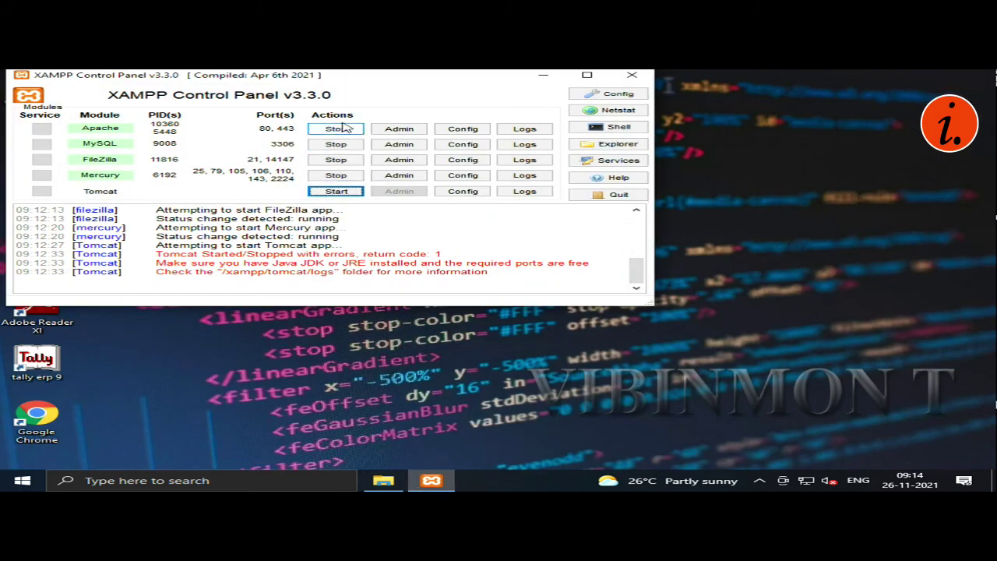
pyautogui.click(346, 146)
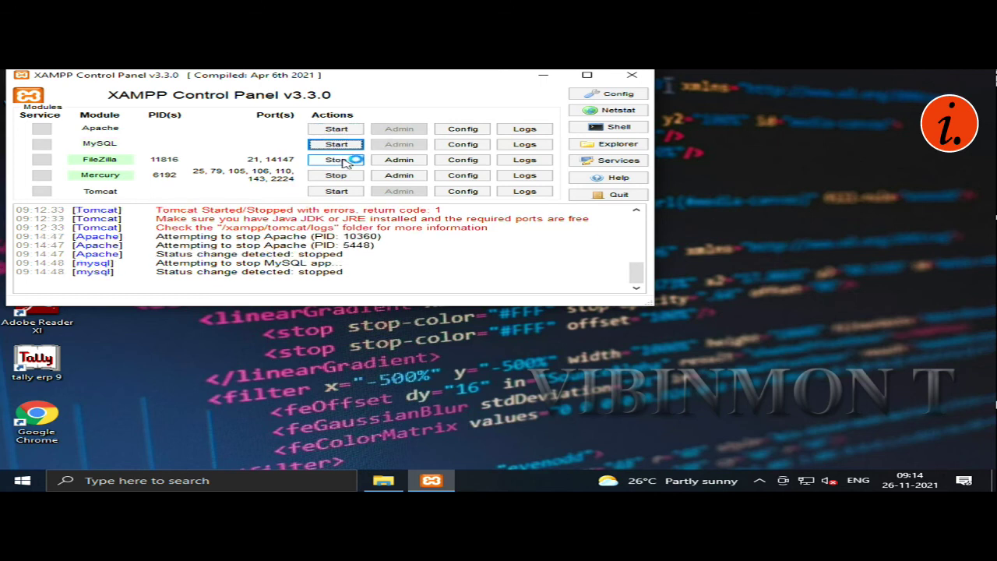
pyautogui.click(342, 160)
pyautogui.click(343, 176)
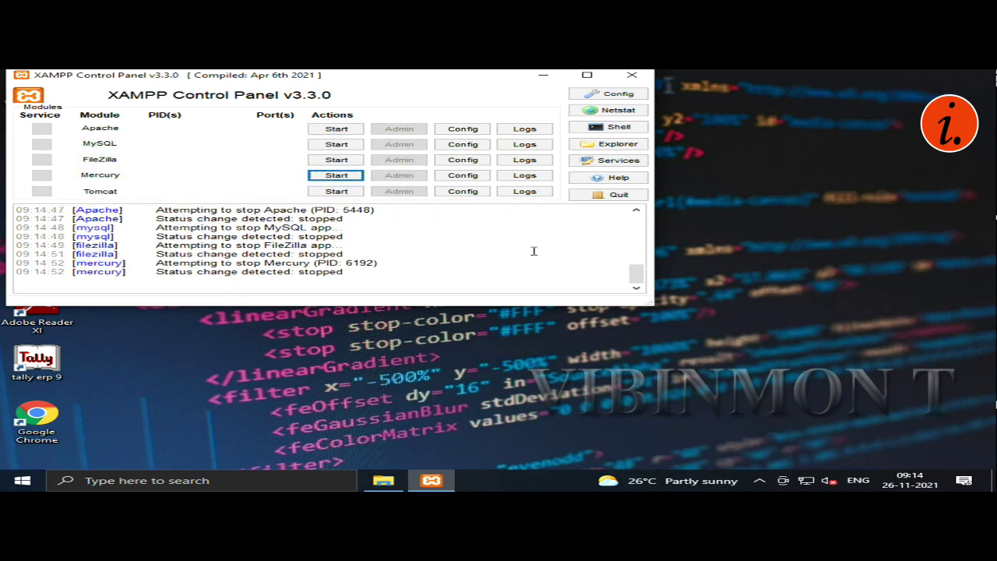
pyautogui.click(631, 75)
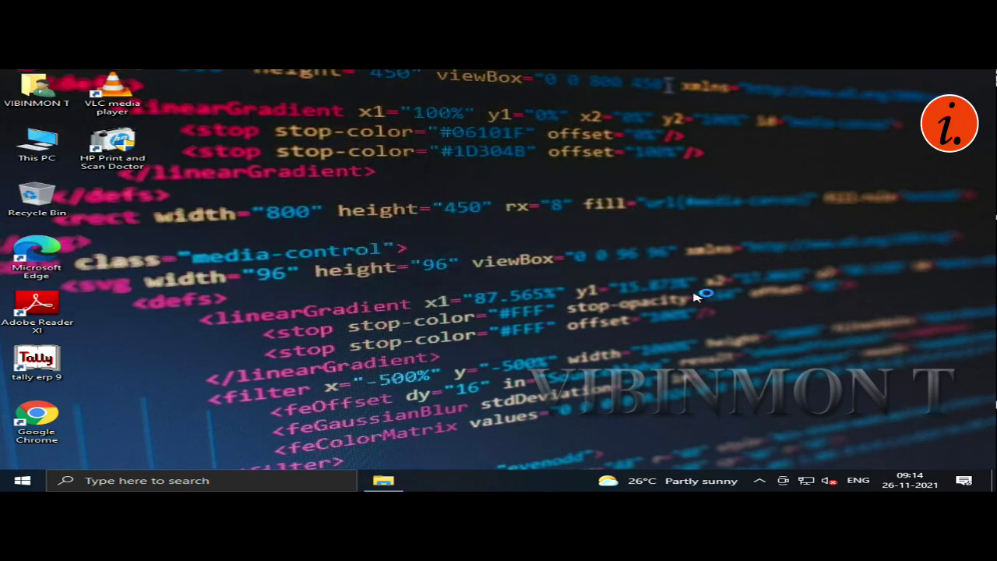
pyautogui.click(759, 480)
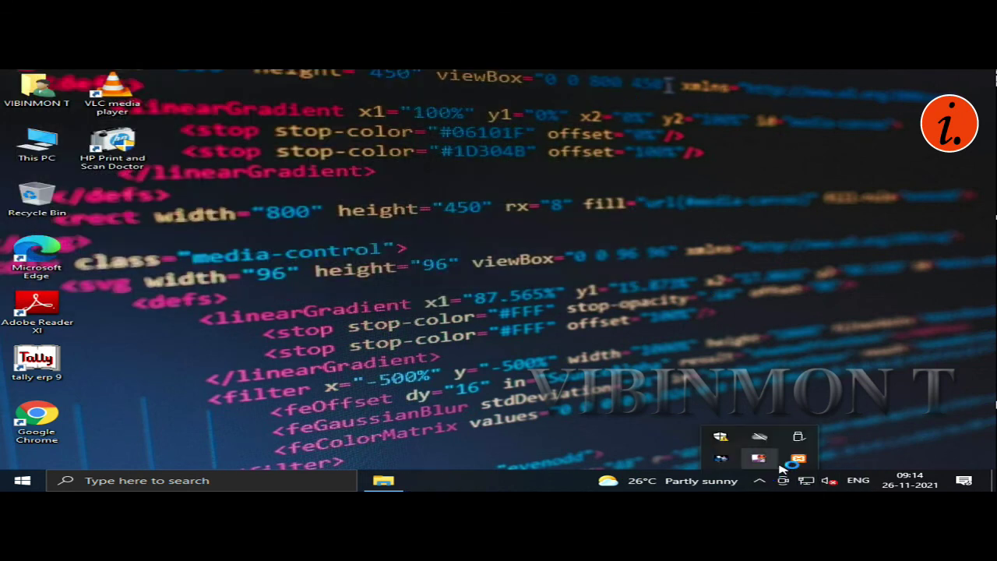
# - Open the file location of the recently added XAMPP Control Panel entry in the Start menu
pyautogui.click(22, 480)
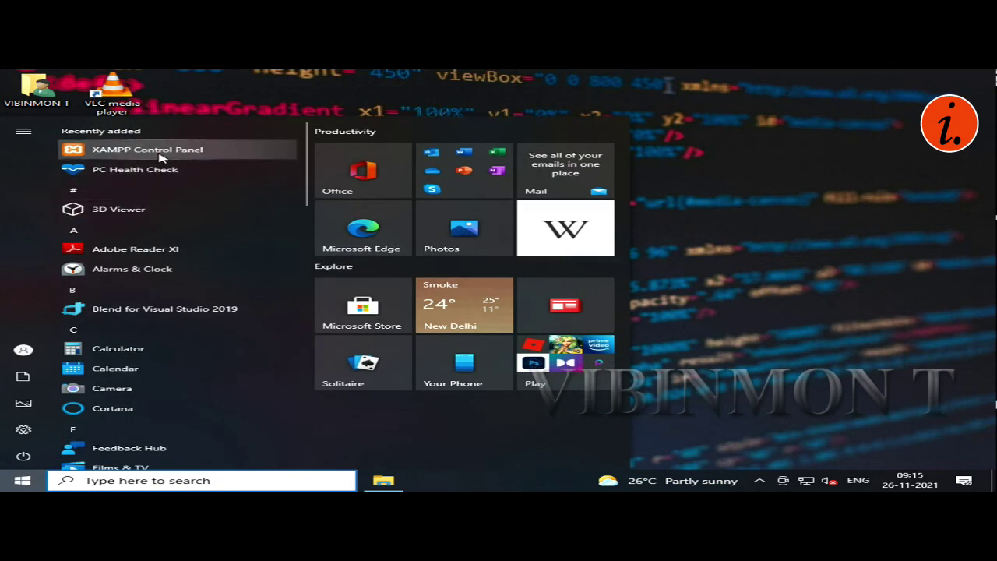
pyautogui.rightClick(194, 150)
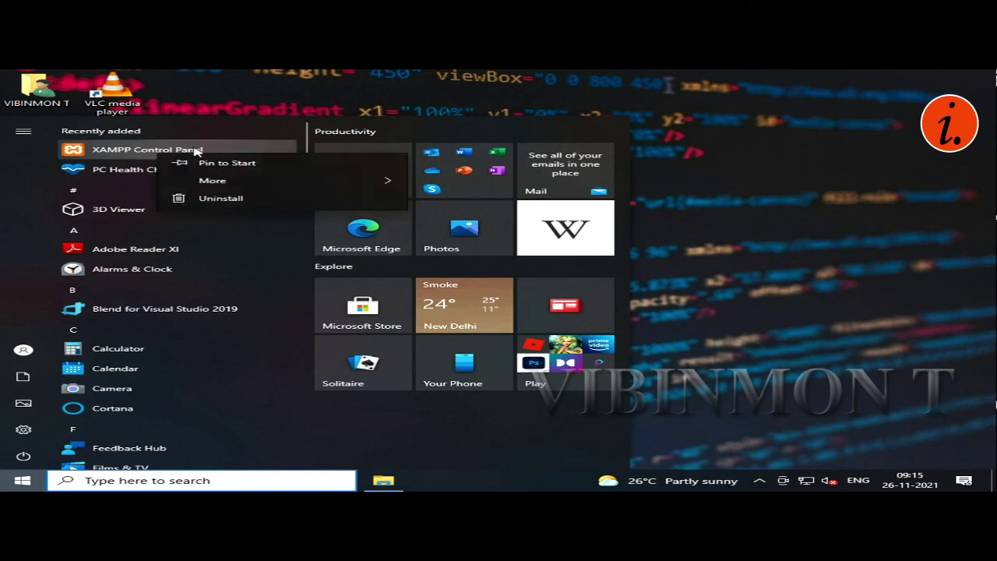
pyautogui.press('Escape')
pyautogui.rightClick(194, 150)
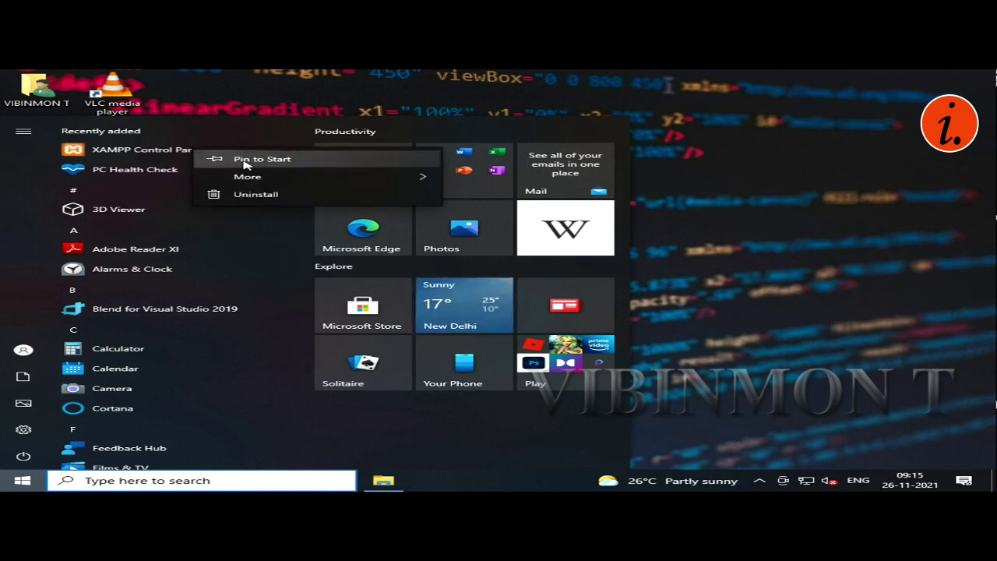
pyautogui.moveTo(280, 178)
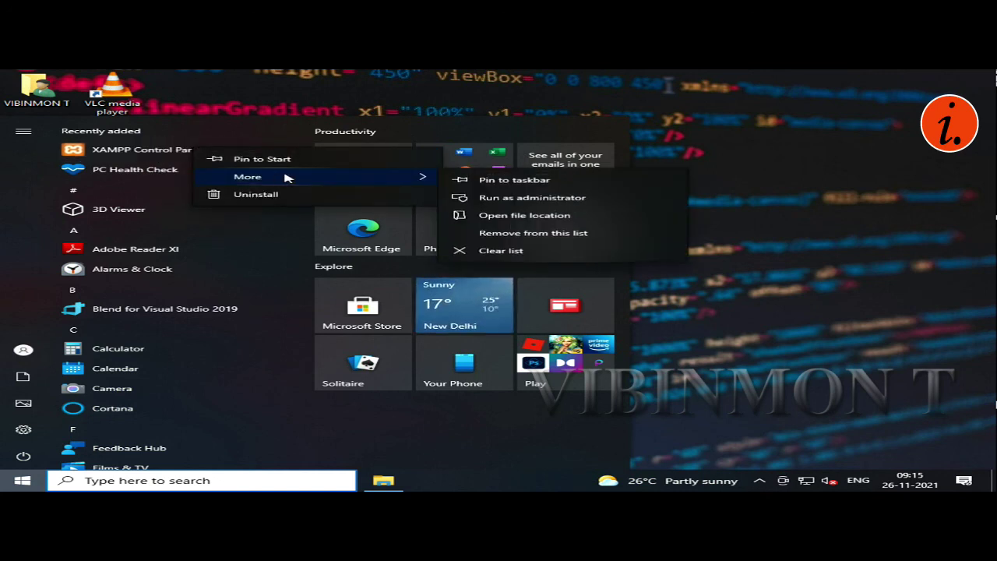
pyautogui.click(560, 218)
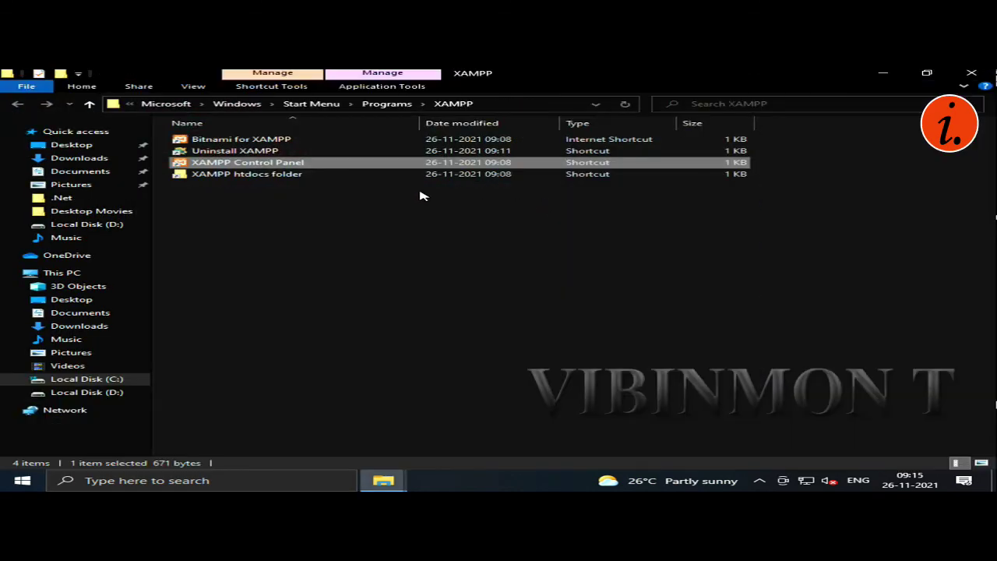
# - Create a desktop shortcut for XAMPP Control Panel from the XAMPP folder and close the folder window
pyautogui.rightClick(329, 163)
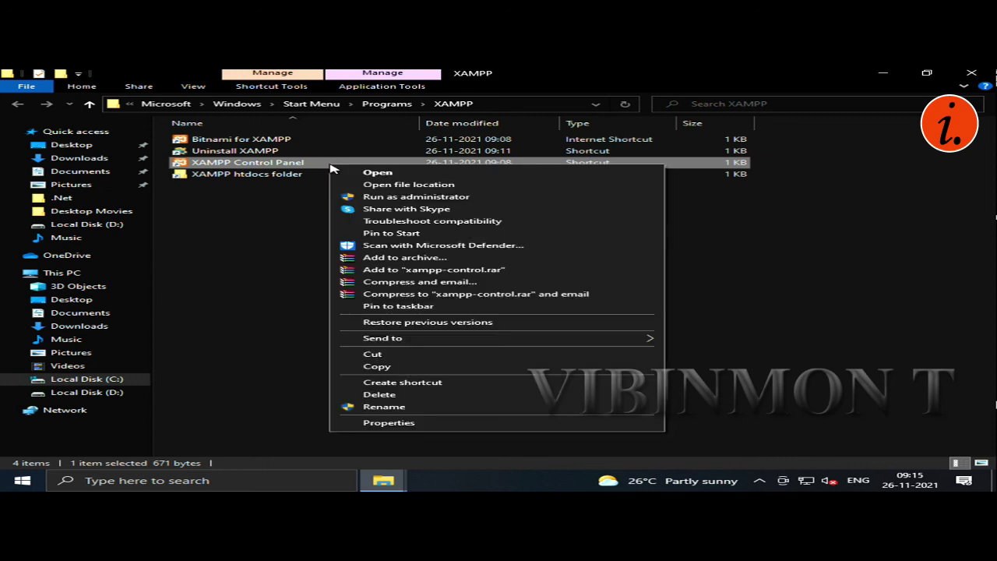
pyautogui.moveTo(395, 338)
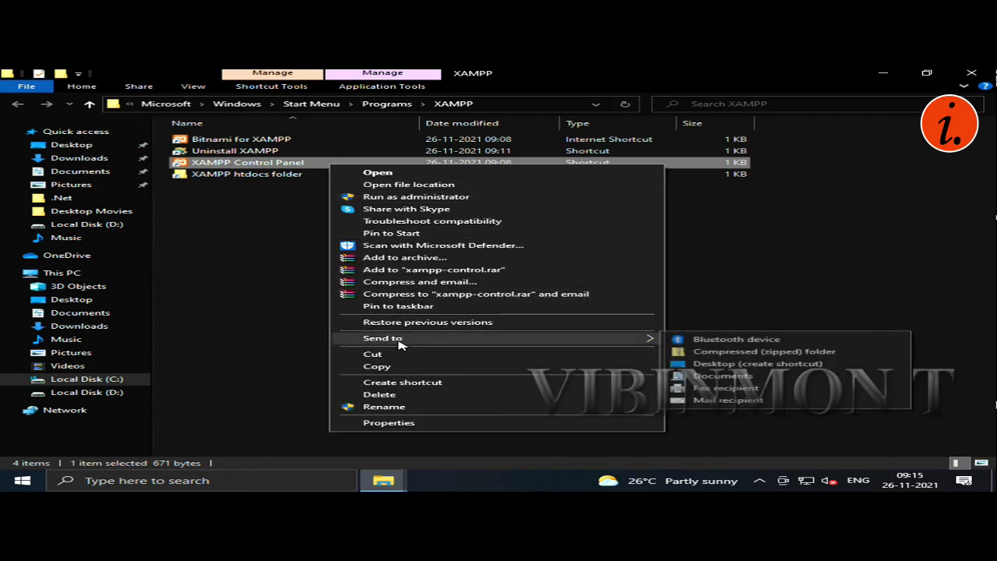
pyautogui.click(807, 366)
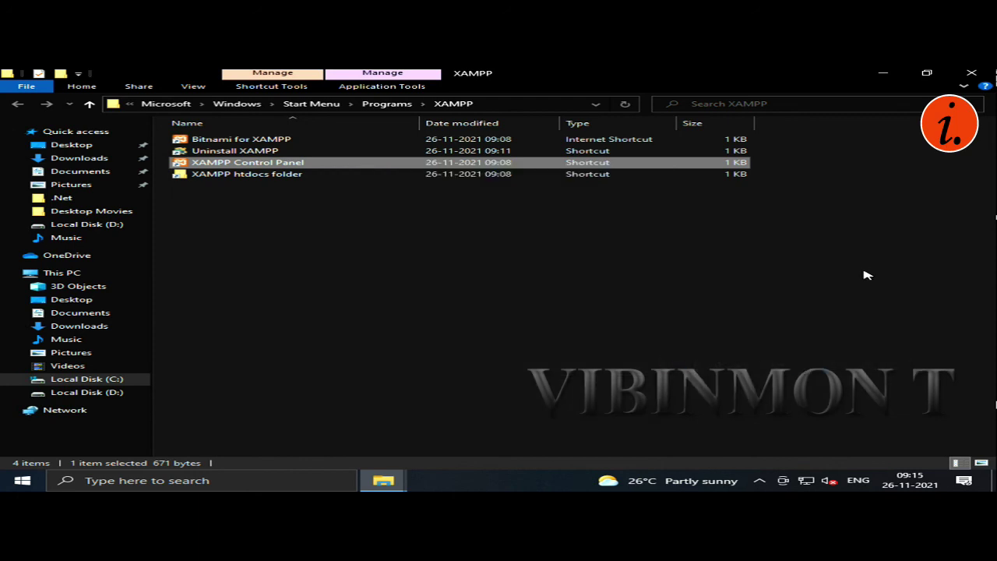
pyautogui.click(993, 72)
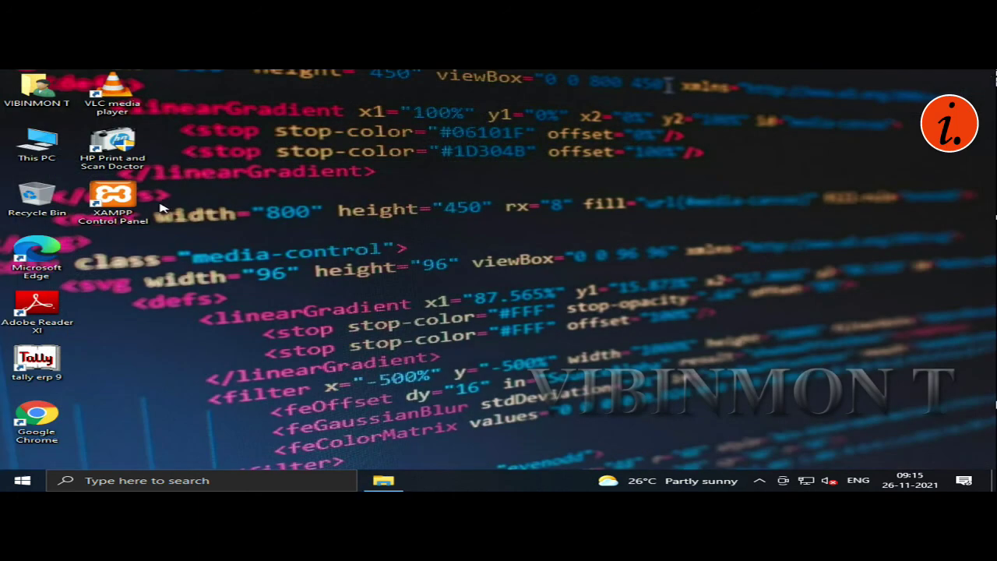
# - Check the hidden notification area icons for xampp-control and dismiss them
pyautogui.click(759, 480)
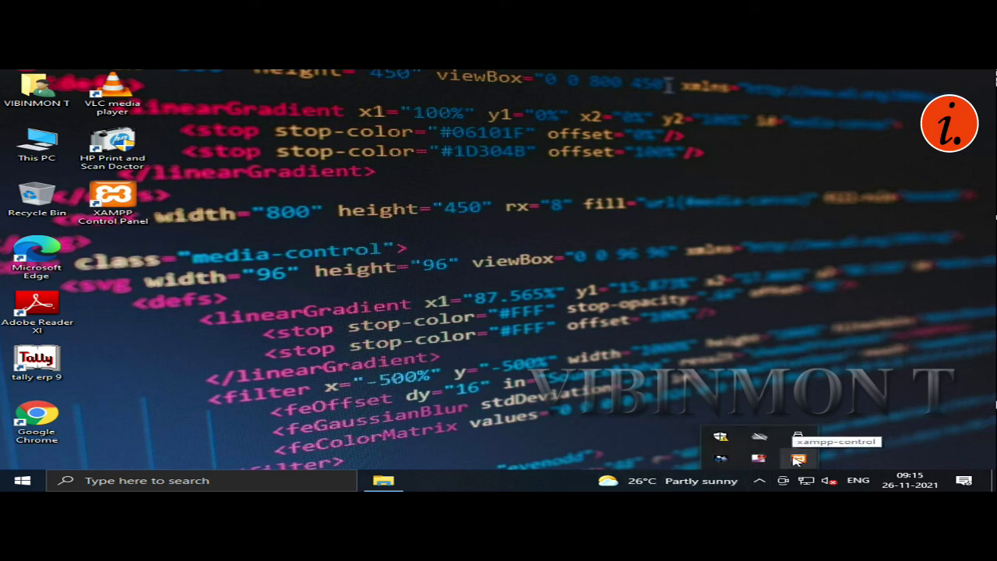
pyautogui.click(563, 350)
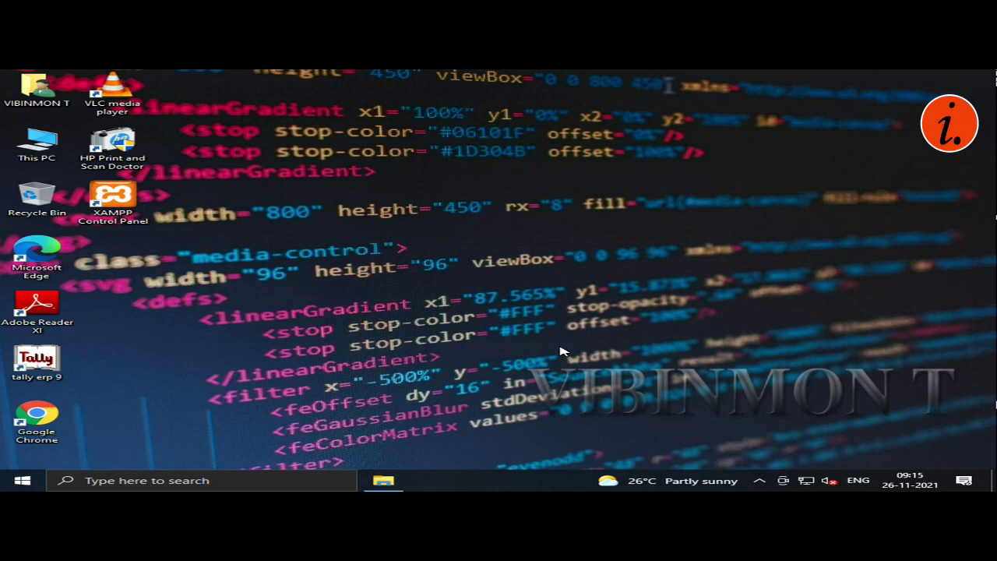